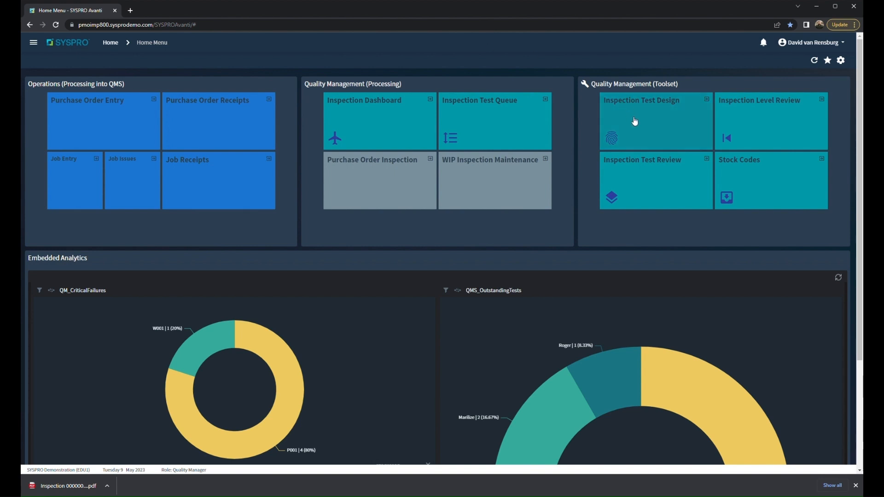
# - Create an inspection test named TPlank_HUD in Inspection Test Design and open its test form for design
pyautogui.click(660, 115)
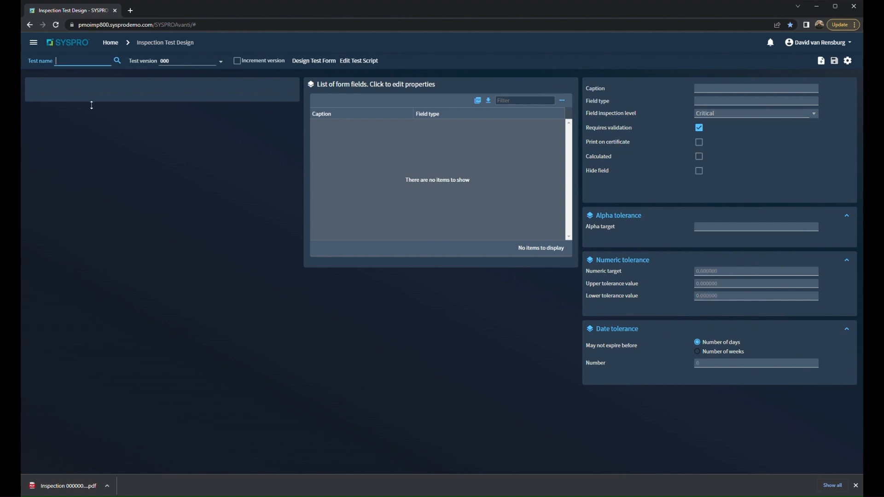
pyautogui.write('Tpl')
pyautogui.press('BackSpace')
pyautogui.write('Plank_HUD')
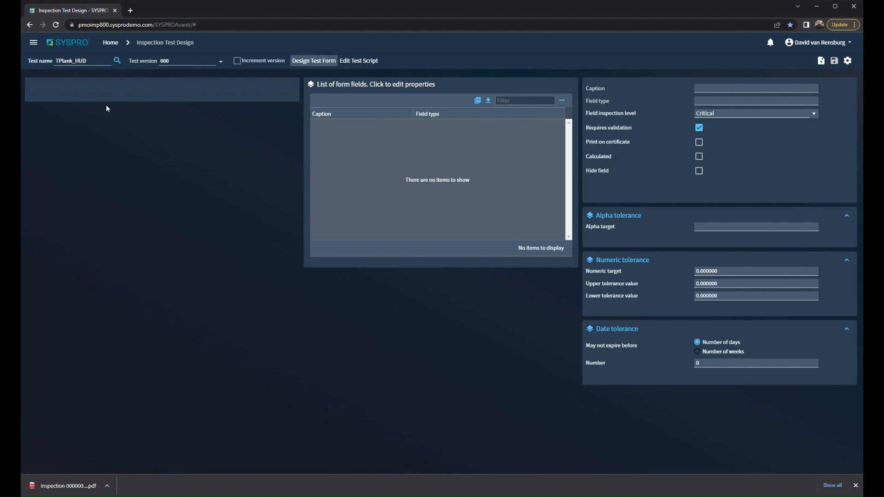
pyautogui.click(307, 64)
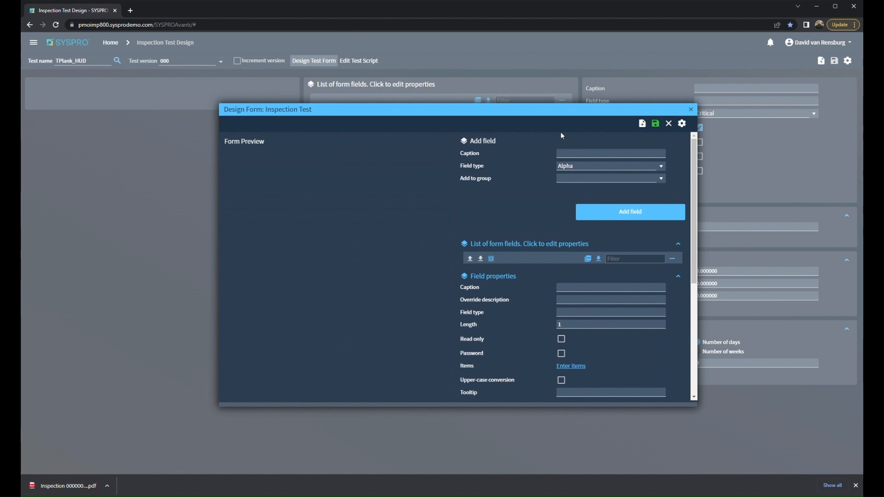
# - Add a check box field captioned "No Holes in Planks" to the test form
pyautogui.click(575, 158)
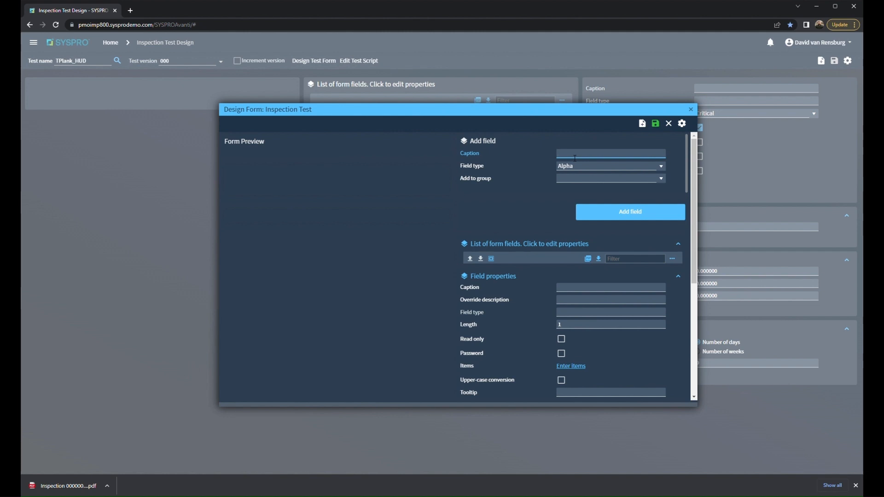
pyautogui.click(661, 167)
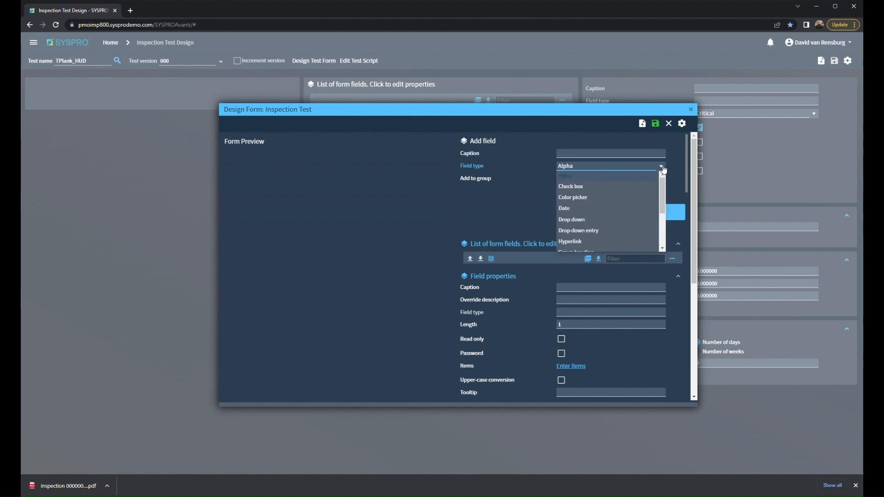
pyautogui.click(609, 185)
pyautogui.click(608, 157)
pyautogui.write('No')
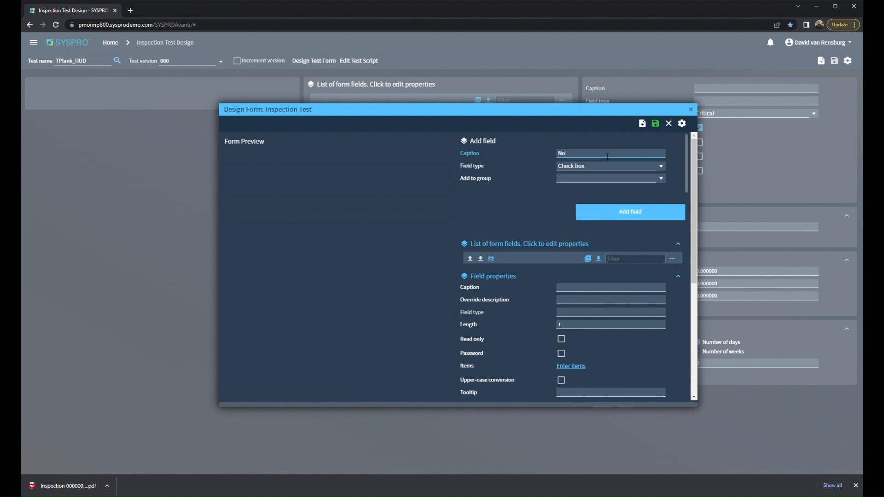
pyautogui.write(' Holes in Planks')
pyautogui.click(642, 213)
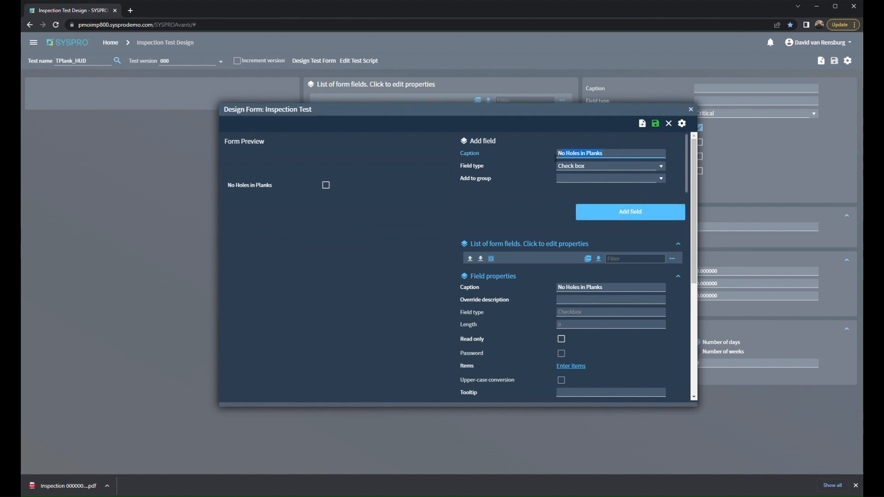
# - Add a second check box field captioned "Wood is Dry" and save the form design
pyautogui.write('Wo')
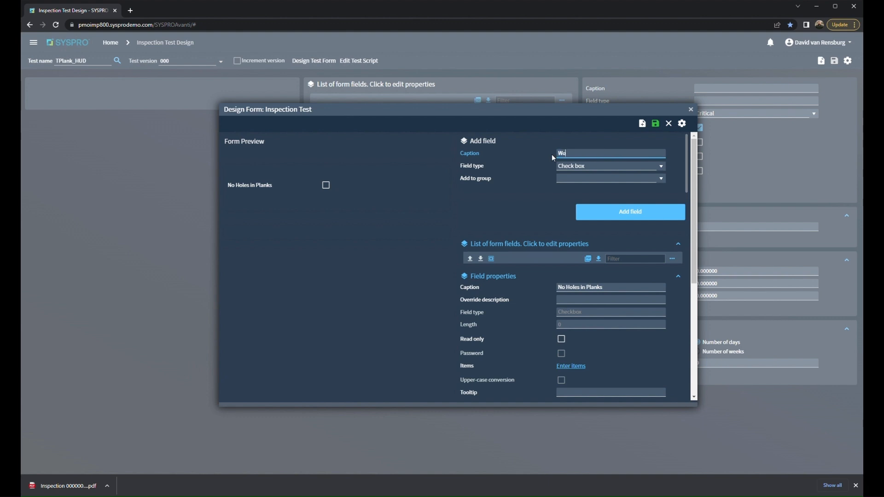
pyautogui.write('od is Dry')
pyautogui.click(632, 216)
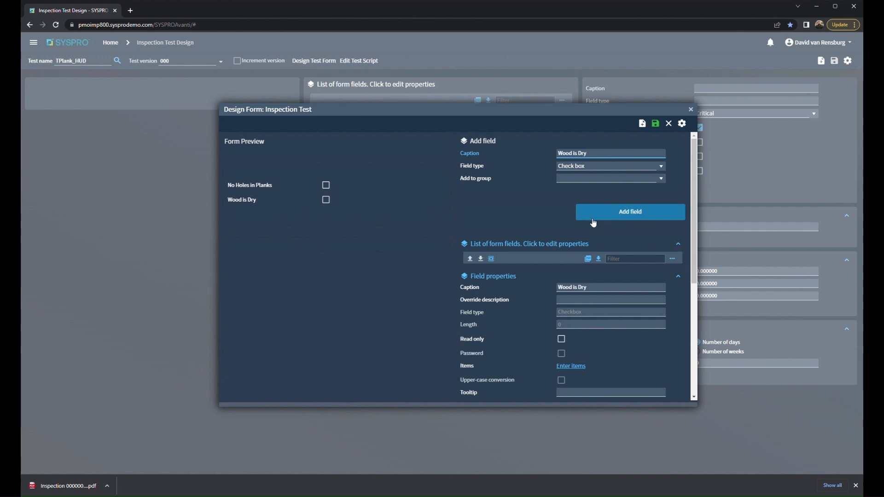
pyautogui.click(658, 126)
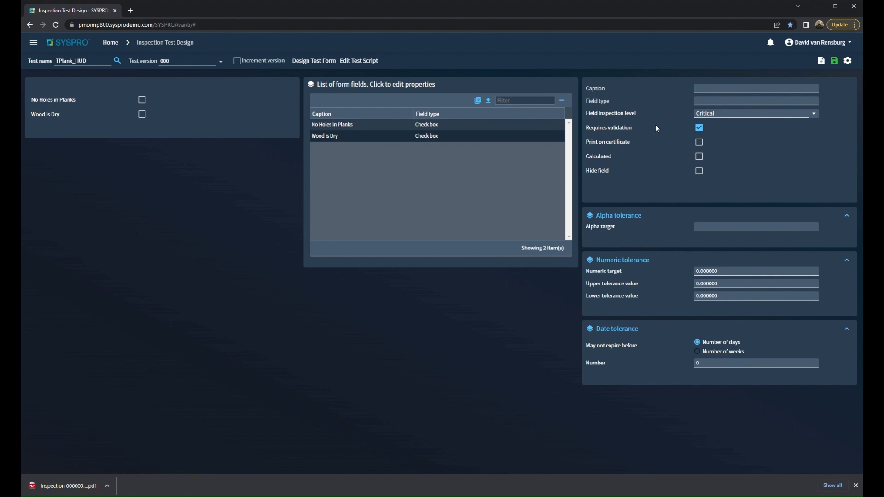
# - Set the inspection level to Minor for No Holes in Planks and Critical for Wood is Dry, then save the test
pyautogui.click(372, 127)
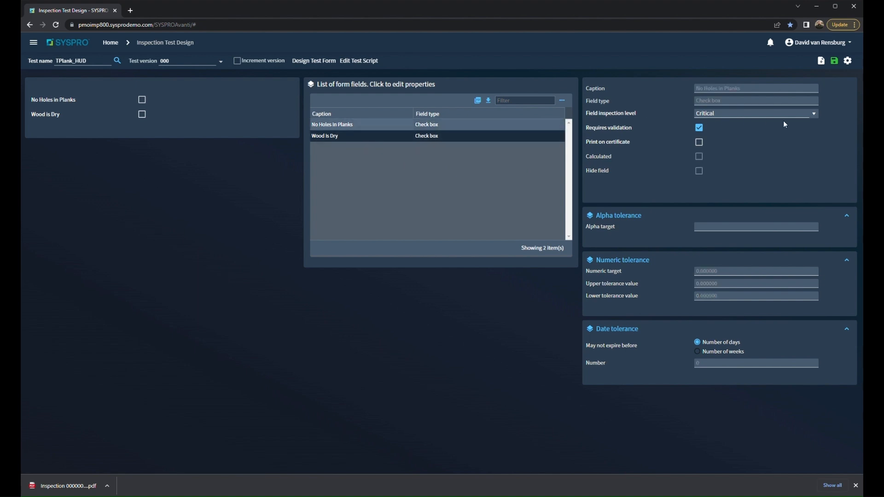
pyautogui.click(814, 115)
pyautogui.click(736, 145)
pyautogui.click(351, 138)
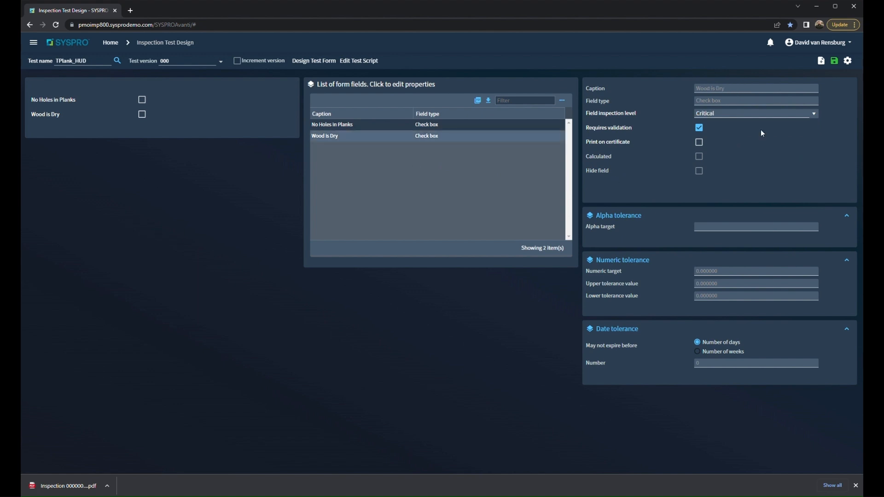
pyautogui.click(814, 115)
pyautogui.click(766, 122)
pyautogui.click(838, 64)
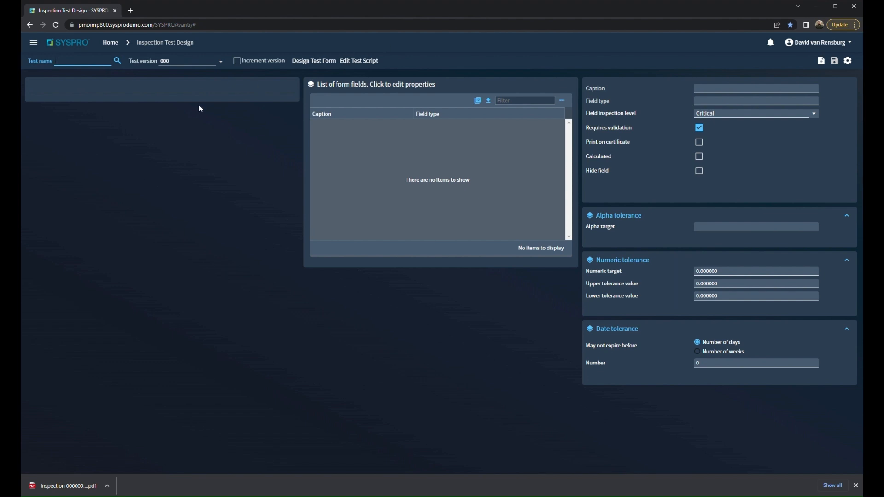
# - Create another inspection test named TPlank_SAW and open its test form for design
pyautogui.write('TPI')
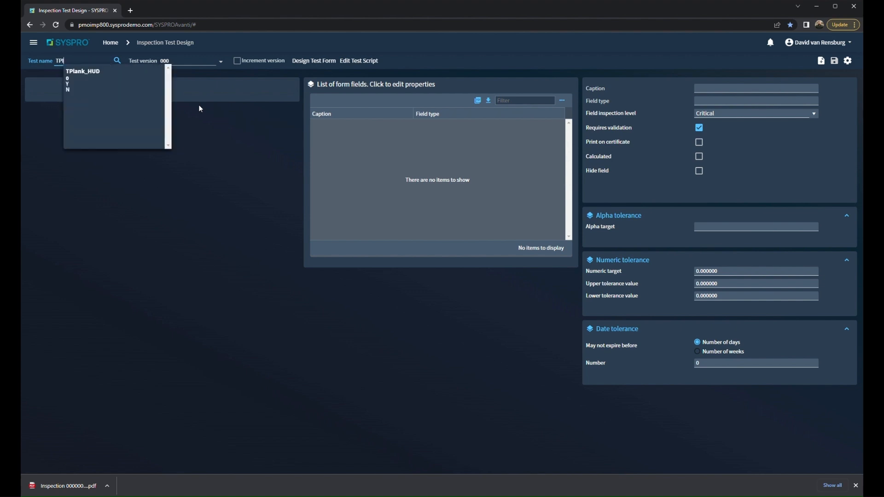
pyautogui.write('ank_SAW')
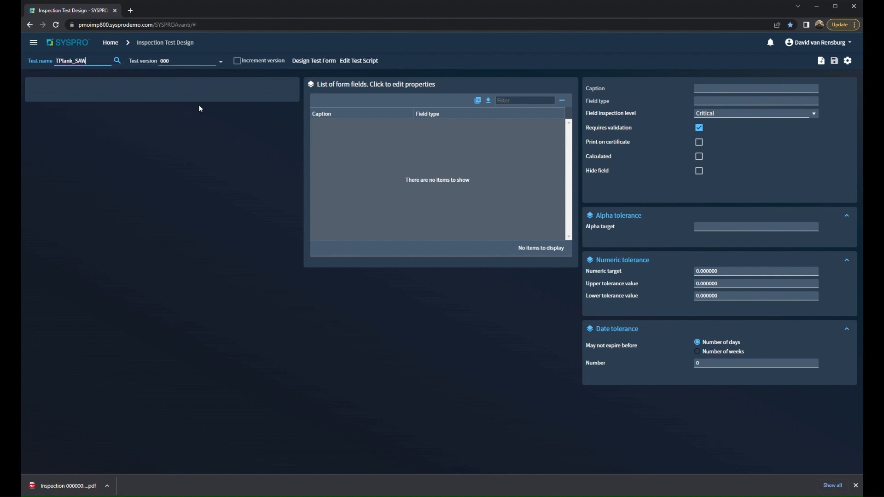
pyautogui.press('Tab')
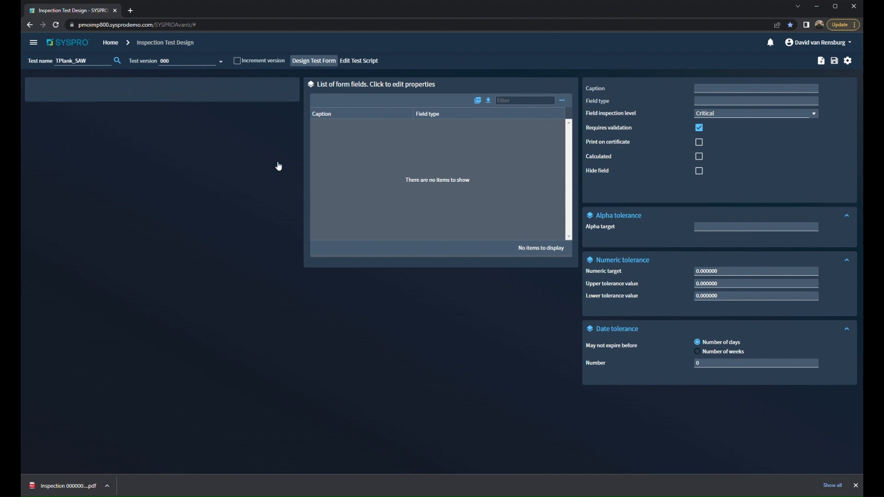
pyautogui.press('Return')
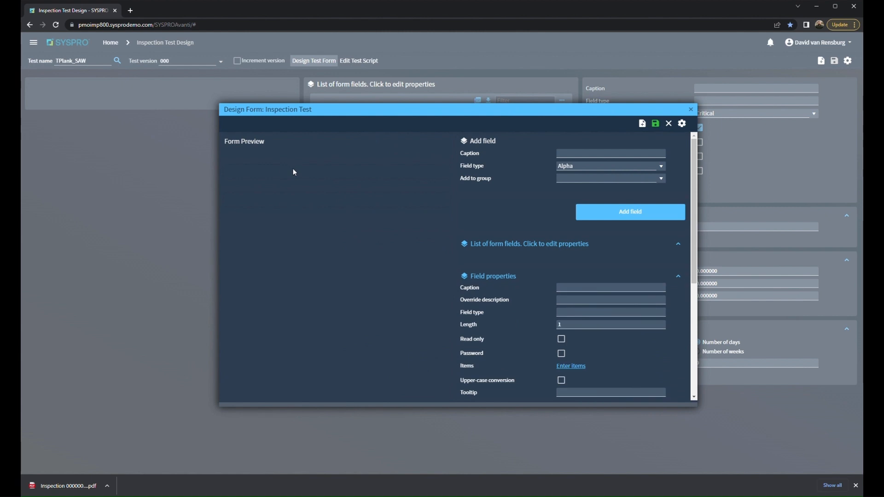
# - Add a check box field captioned "Wood is Dry" to the TPlank_SAW form
pyautogui.click(661, 167)
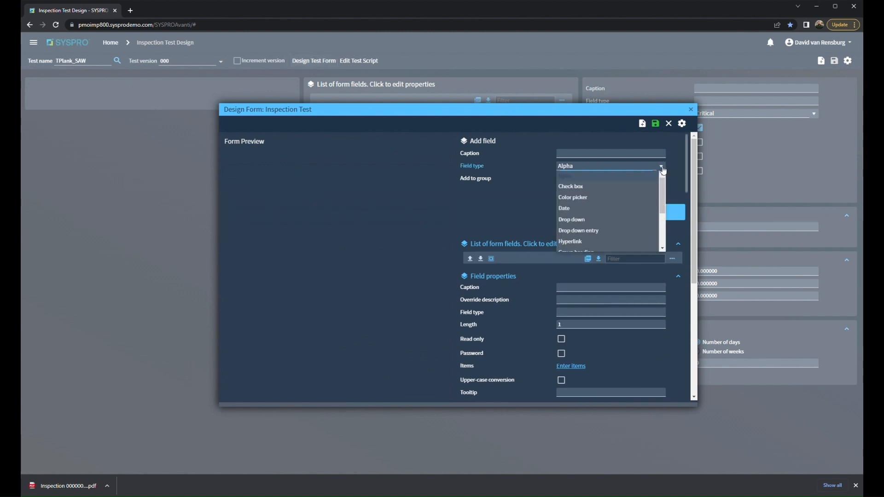
pyautogui.click(599, 185)
pyautogui.click(590, 155)
pyautogui.write('Blad')
pyautogui.press('BackSpace')
pyautogui.press('BackSpace')
pyautogui.press('BackSpace')
pyautogui.press('BackSpace')
pyautogui.write('W')
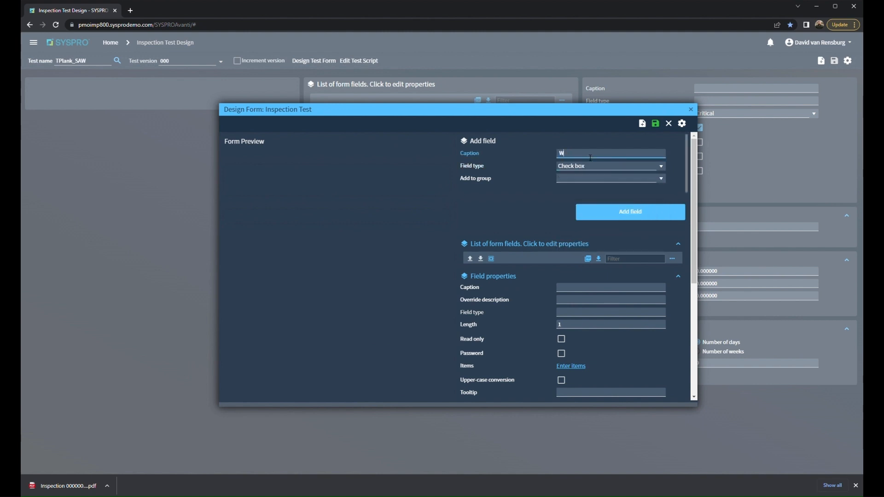
pyautogui.write('ood is Dry')
pyautogui.click(629, 220)
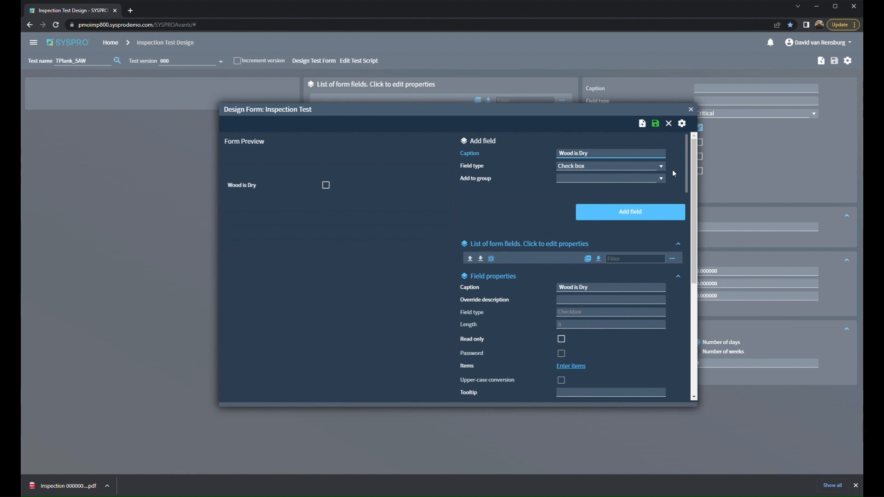
# - Add a numeric field captioned "Dimensions" to the form and save the form design
pyautogui.click(661, 166)
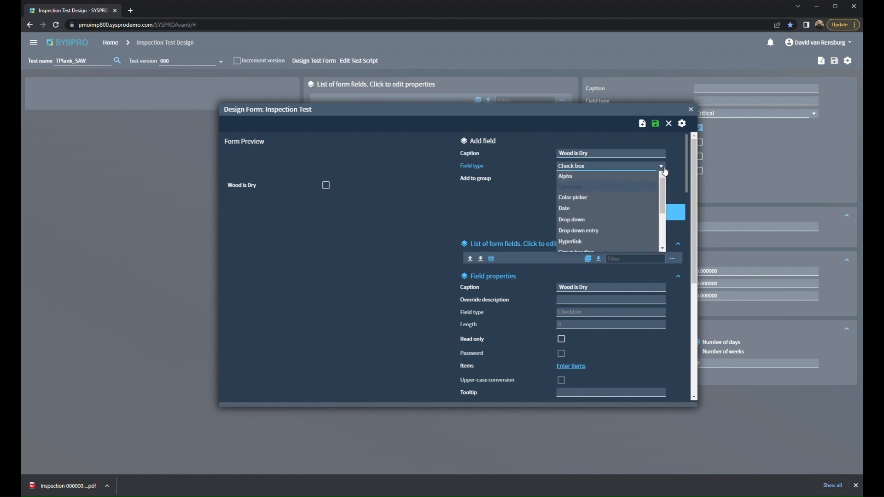
pyautogui.moveTo(666, 188); pyautogui.dragTo(660, 211)
pyautogui.click(613, 234)
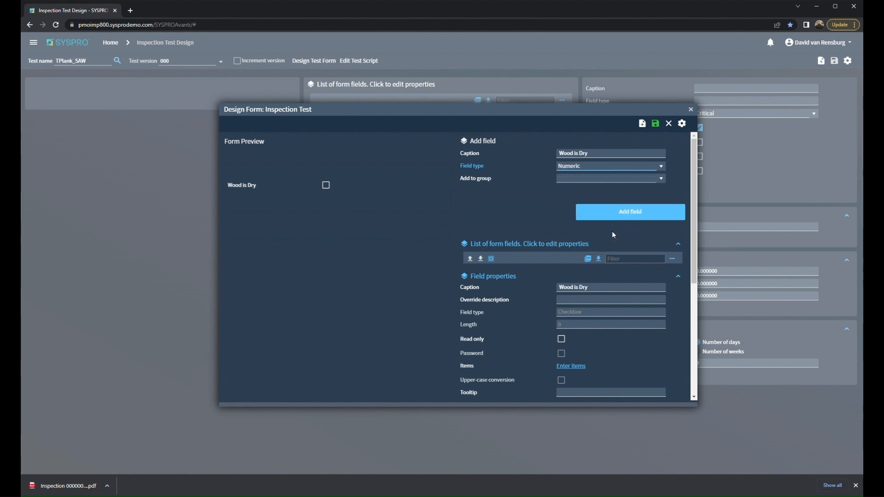
pyautogui.click(615, 159)
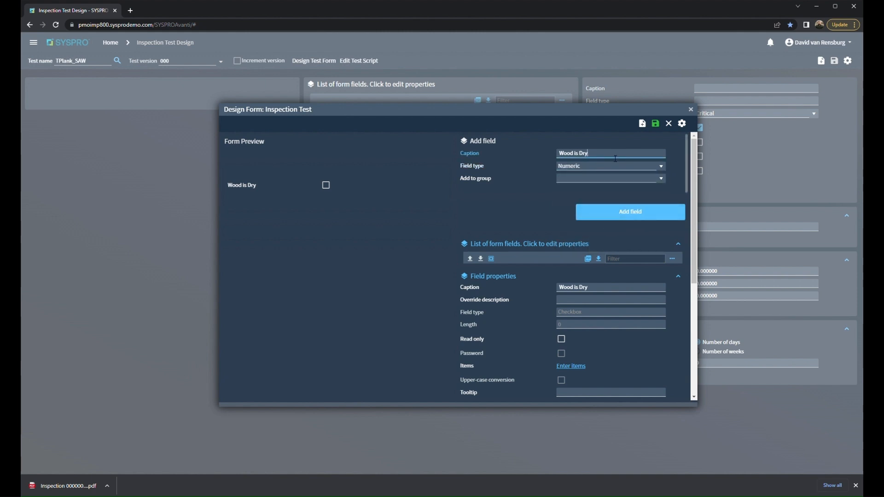
pyautogui.write('Dimensions')
pyautogui.click(634, 213)
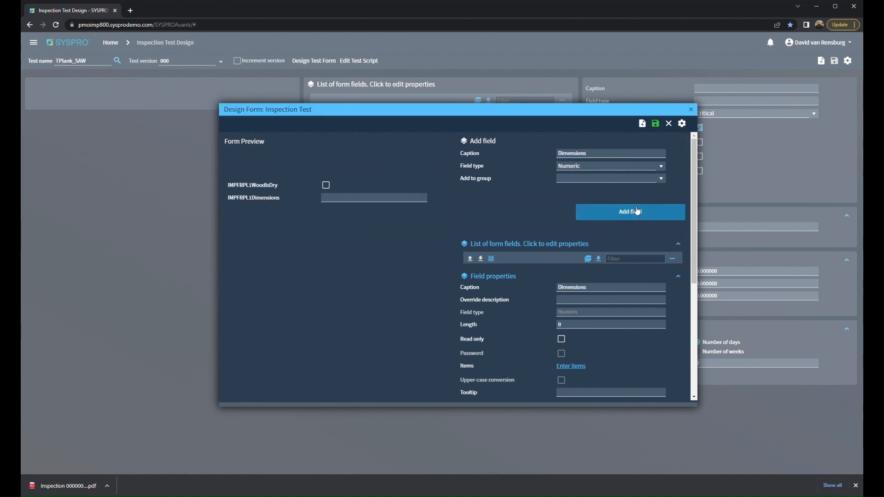
pyautogui.click(660, 125)
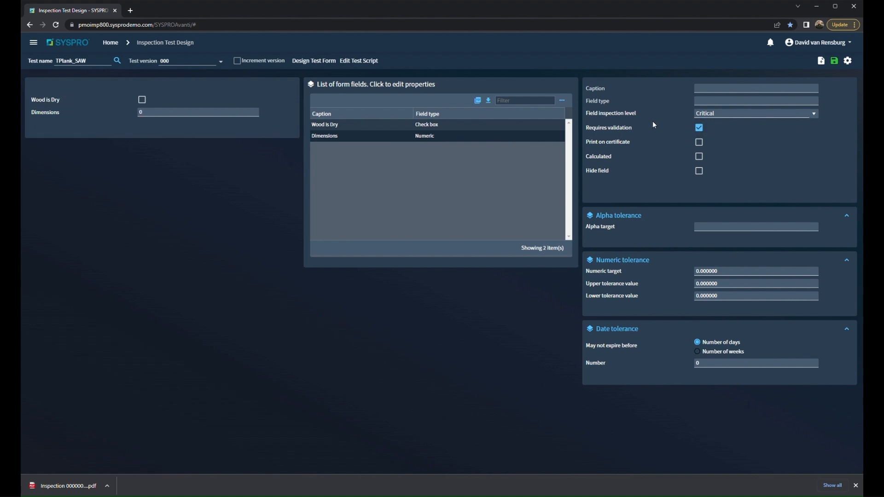
# - Keep the Wood is Dry field at Critical and set the Dimensions field's inspection level to Major
pyautogui.click(360, 126)
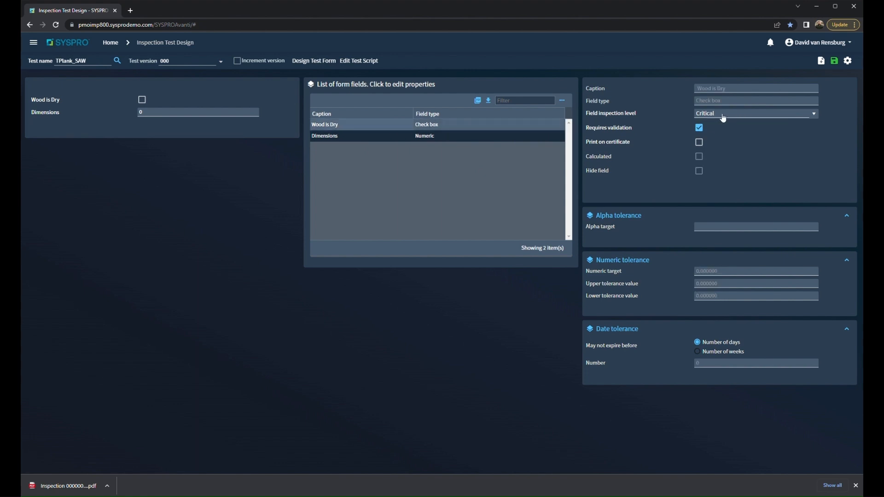
pyautogui.click(354, 141)
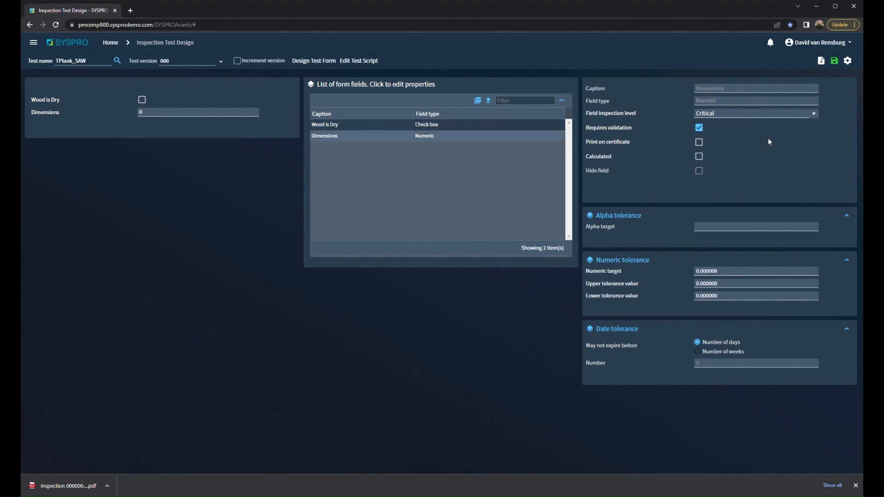
pyautogui.click(819, 119)
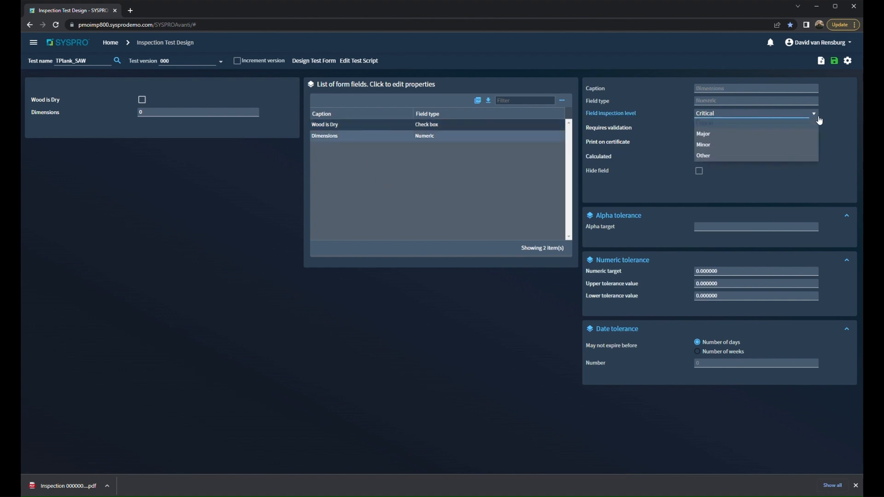
pyautogui.click(739, 134)
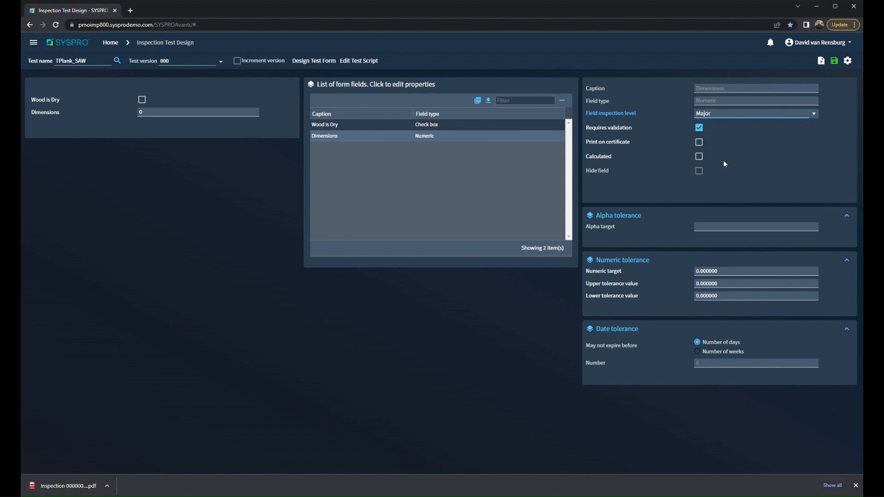
# - Give Dimensions a numeric target of 3, an upper tolerance of 3.2 and a lower tolerance of 2.8, then save the test
pyautogui.click(629, 308)
pyautogui.click(734, 276)
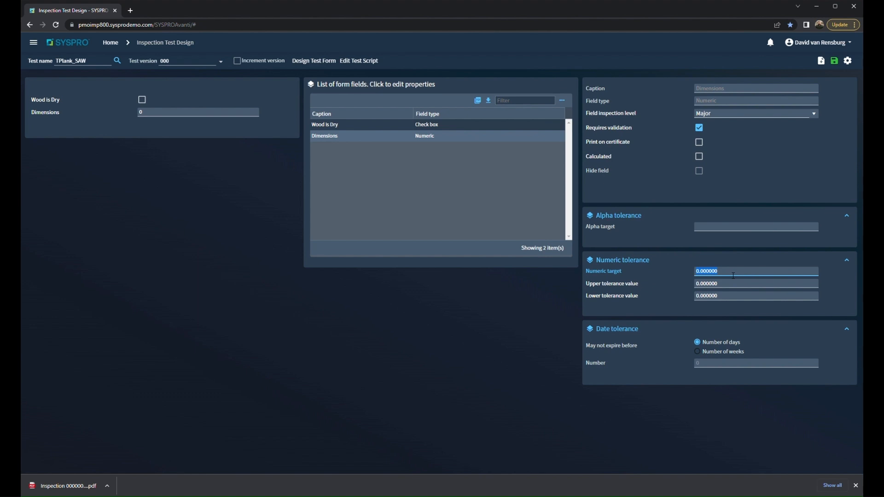
pyautogui.write('3.')
pyautogui.press('Tab')
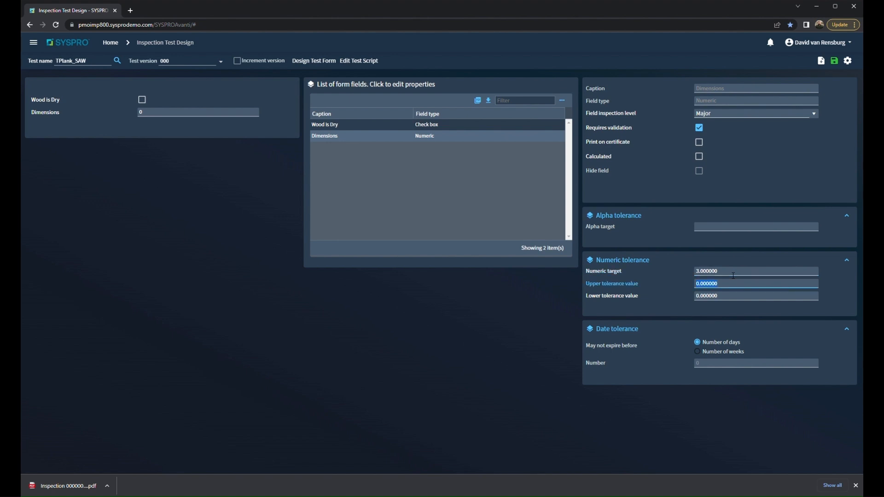
pyautogui.write('3.2')
pyautogui.press('Tab')
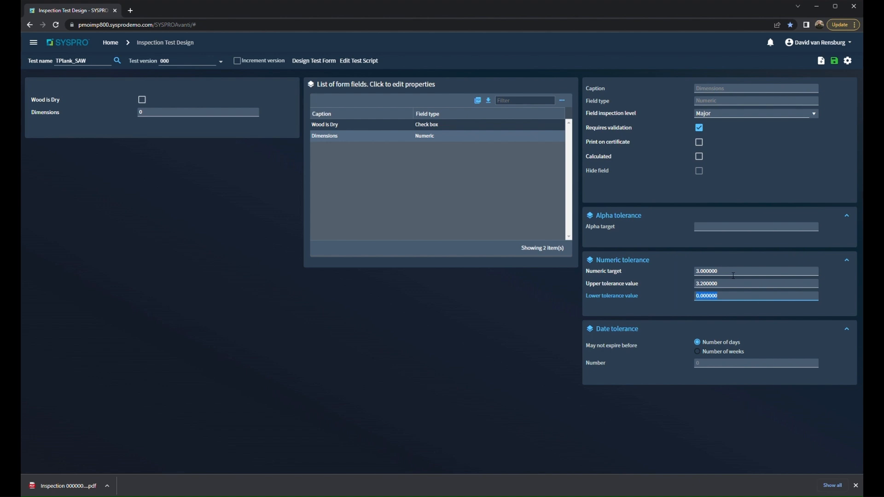
pyautogui.write('2.8')
pyautogui.press('Tab')
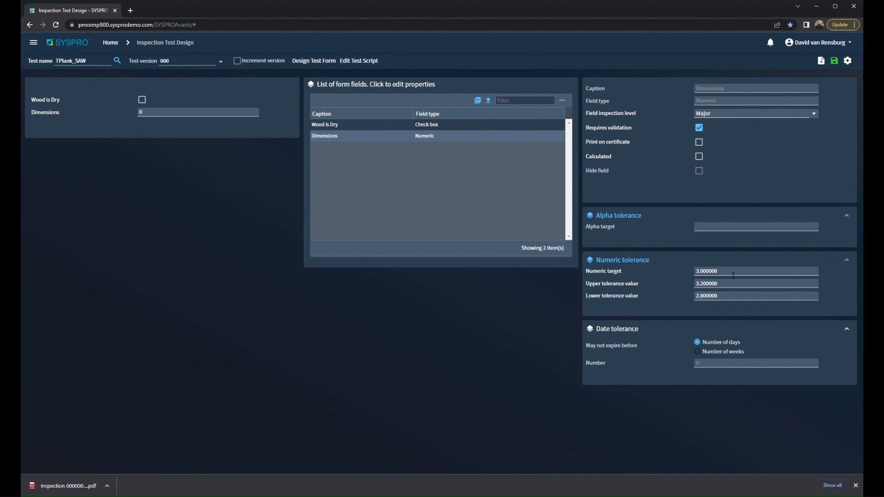
pyautogui.click(836, 64)
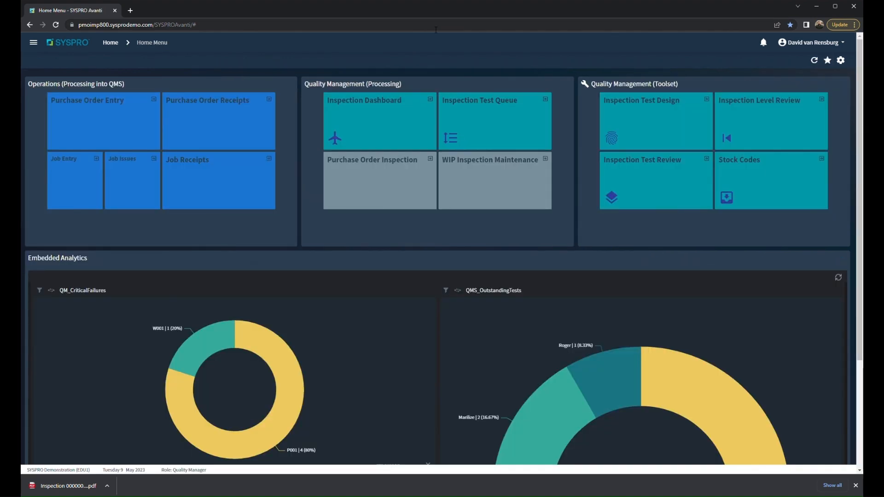
# - Open the Acceptance Quality Limit setup and select inspection level GII with stock code TPlank
pyautogui.click(32, 43)
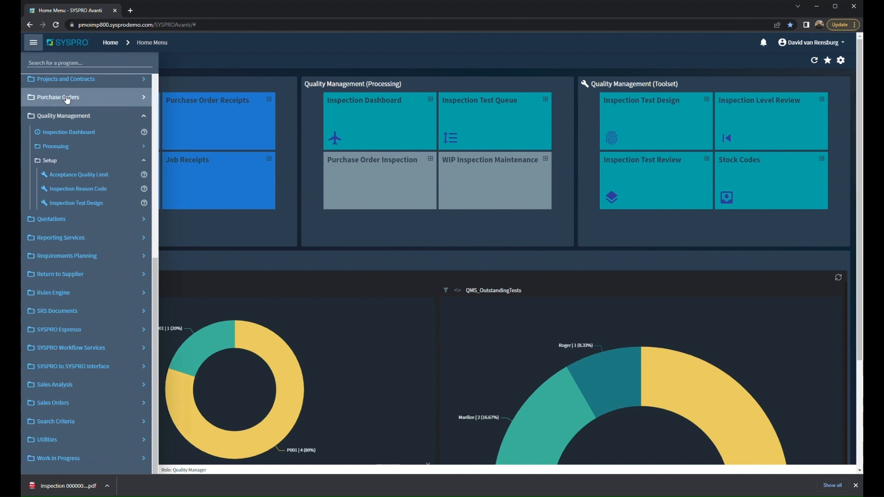
pyautogui.click(83, 175)
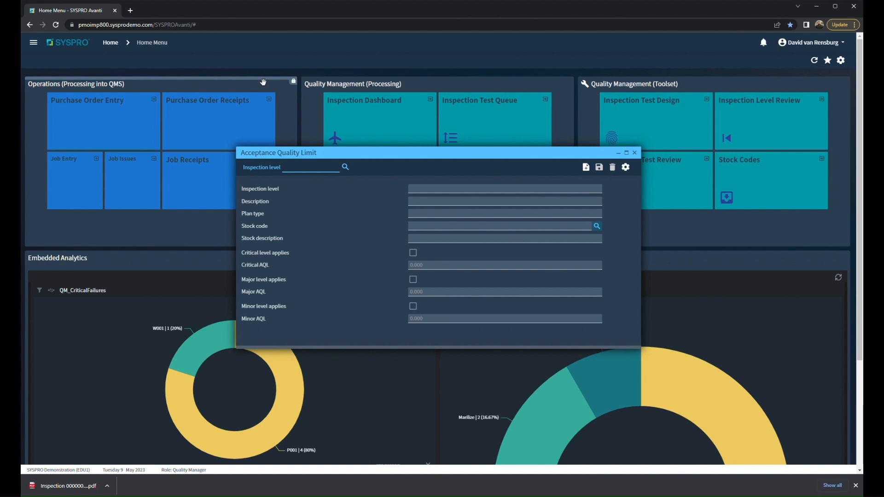
pyautogui.click(346, 168)
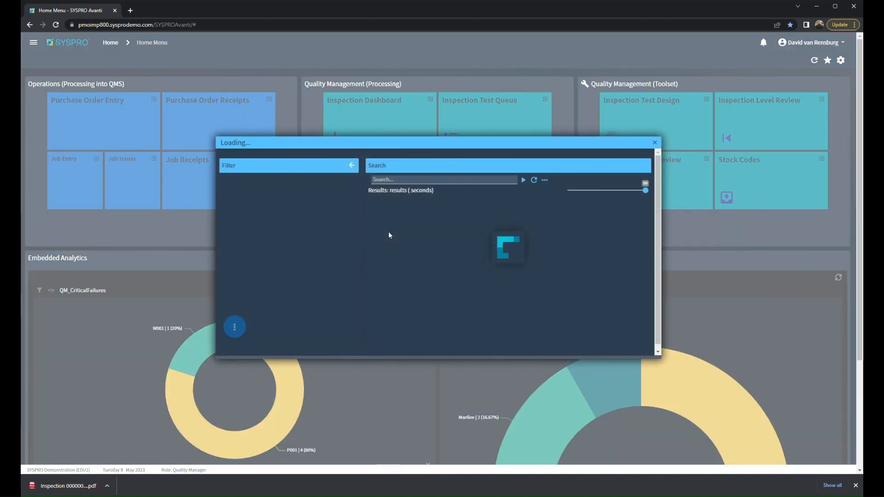
pyautogui.click(311, 224)
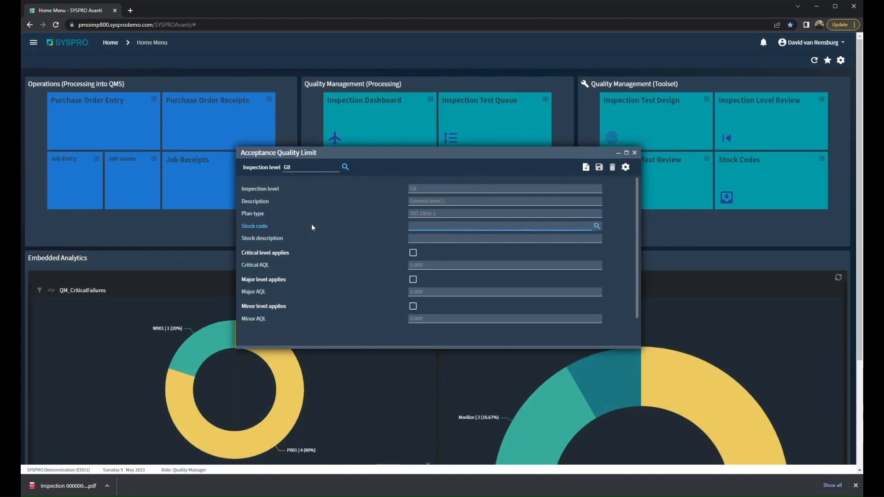
pyautogui.write('Tplank')
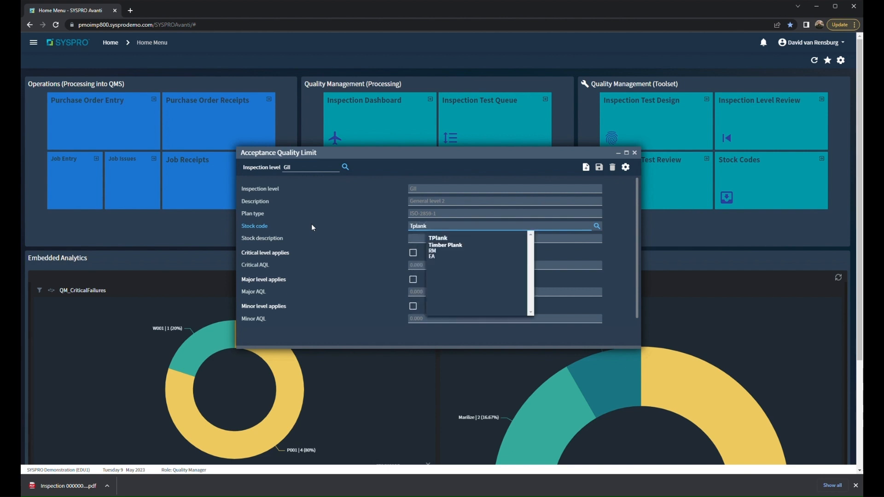
pyautogui.press('BackSpace')
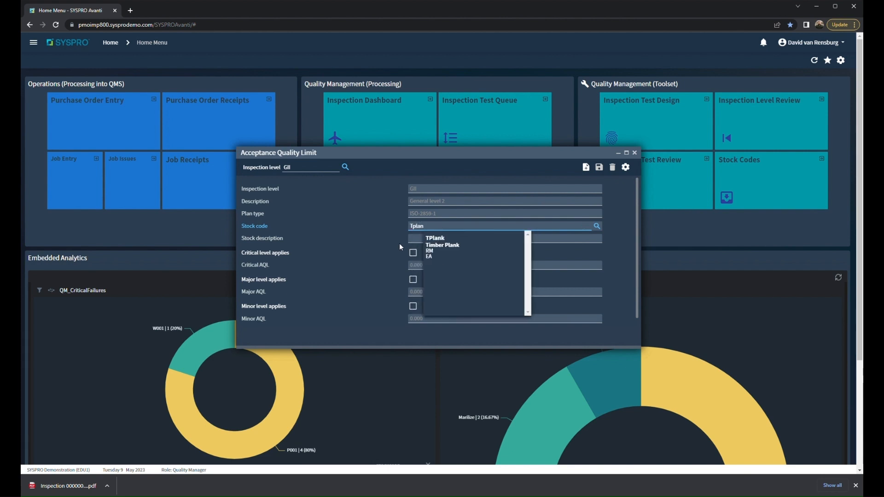
pyautogui.click(449, 245)
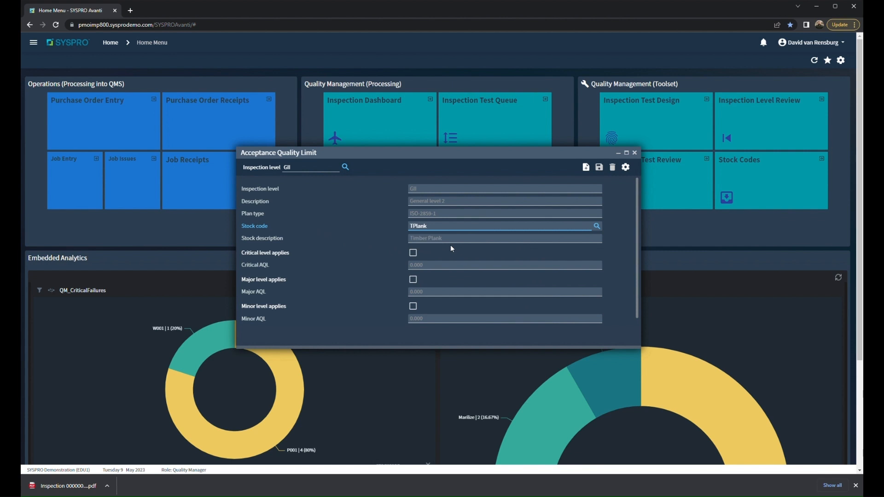
pyautogui.click(446, 250)
# - Make the critical, major and minor levels all apply to TPlank
pyautogui.click(413, 253)
pyautogui.click(414, 279)
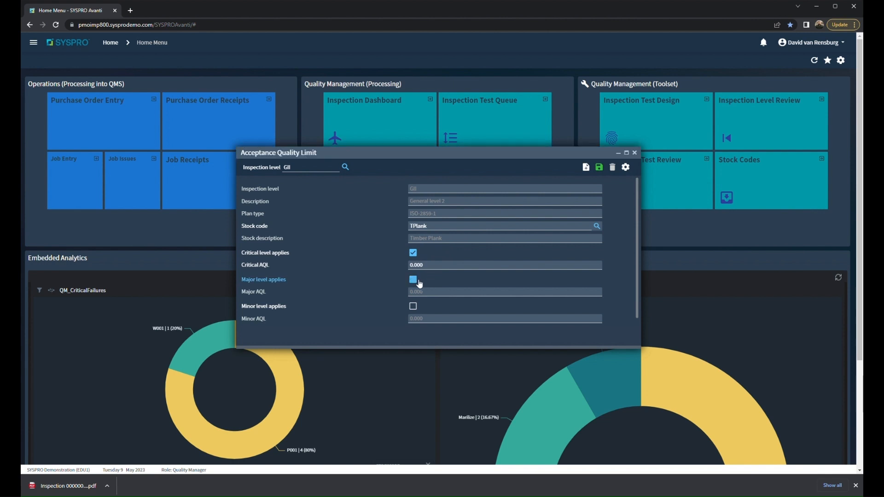
pyautogui.click(414, 307)
# - Set the AQL to 1 for critical, 10 for major and 15 for minor, then save and close the setup
pyautogui.moveTo(425, 266); pyautogui.dragTo(409, 271)
pyautogui.write('1')
pyautogui.click(442, 292)
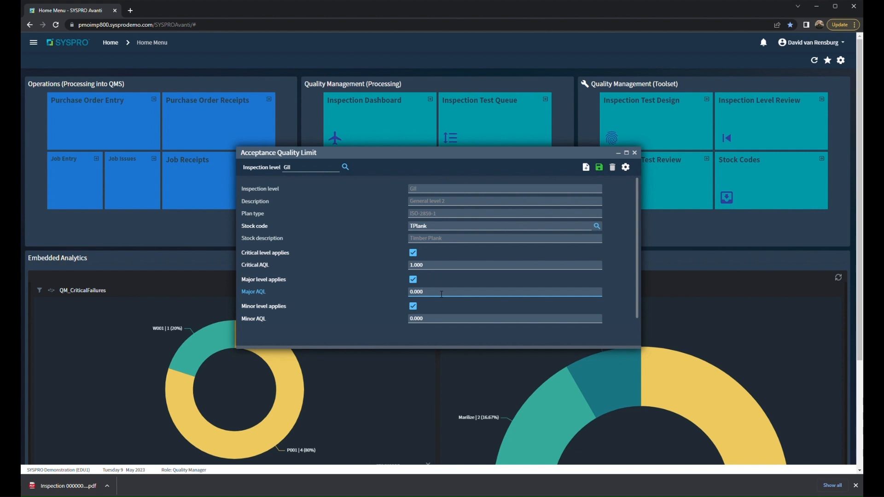
pyautogui.write('10')
pyautogui.press('Tab')
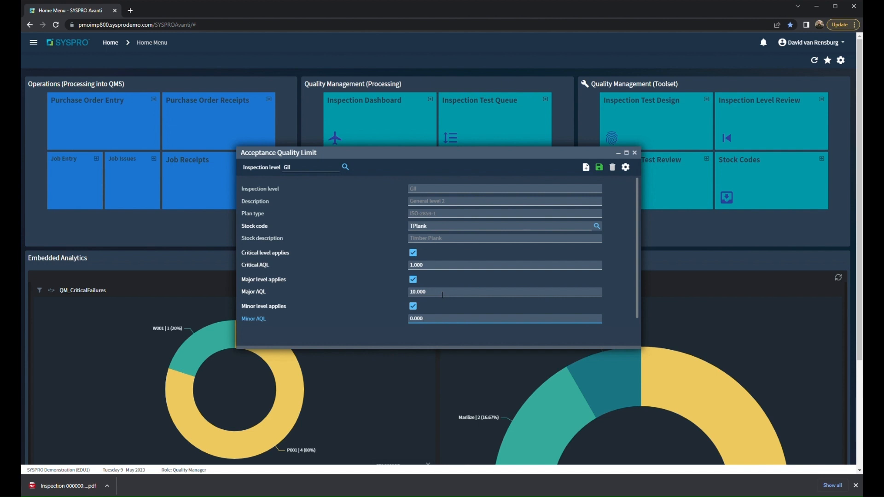
pyautogui.moveTo(433, 326); pyautogui.dragTo(409, 322)
pyautogui.click(603, 171)
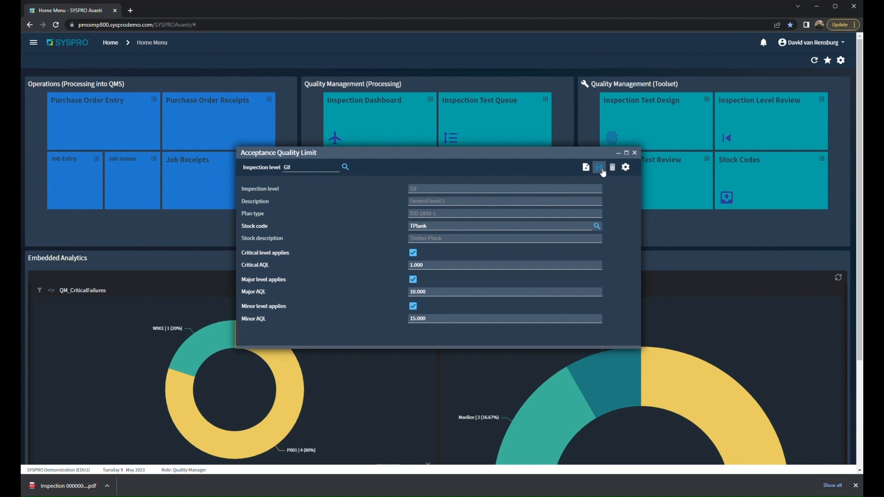
pyautogui.click(637, 153)
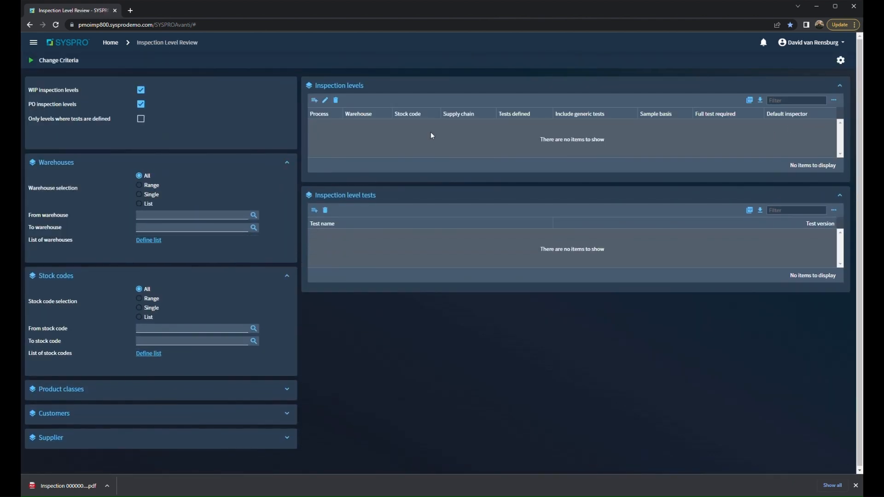
# - Exclude WIP levels from the Inspection Level Review, list the PO inspection levels and enlarge the list
pyautogui.click(141, 90)
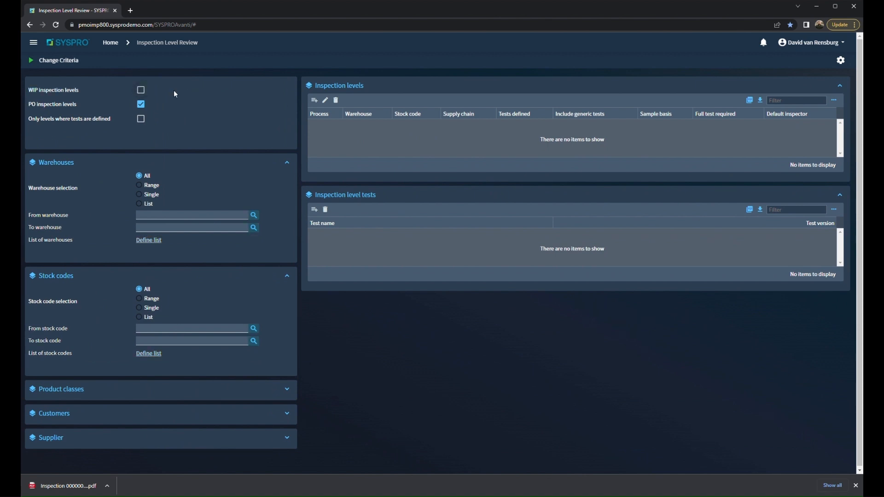
pyautogui.click(31, 60)
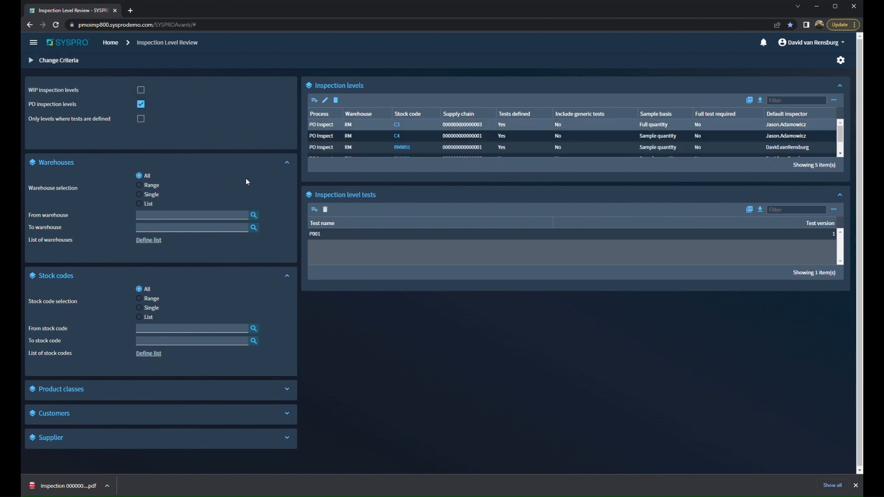
pyautogui.moveTo(370, 188); pyautogui.dragTo(368, 198)
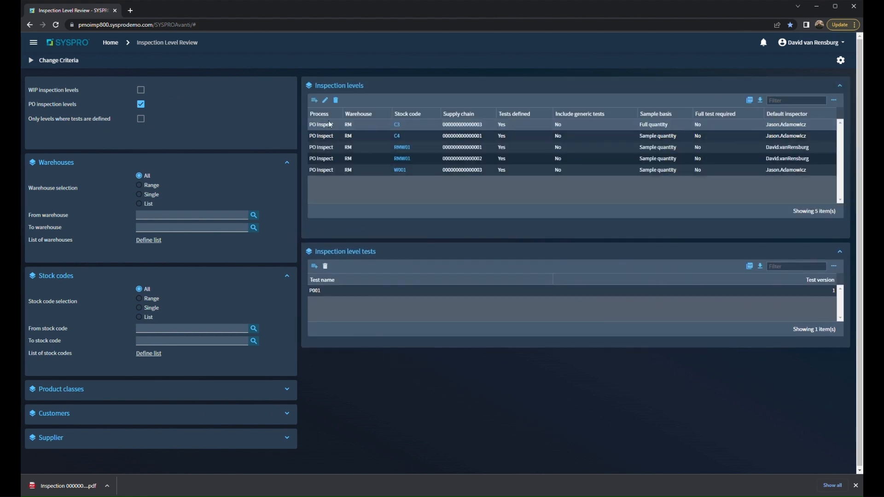
# - Add a new PO inspection level for warehouse RM and stock code TPlank
pyautogui.click(315, 100)
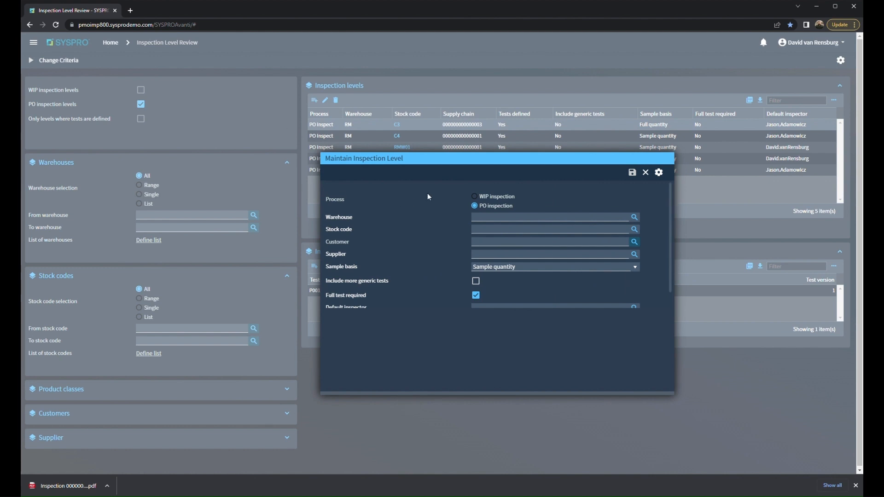
pyautogui.click(493, 219)
pyautogui.write('RM')
pyautogui.press('Tab')
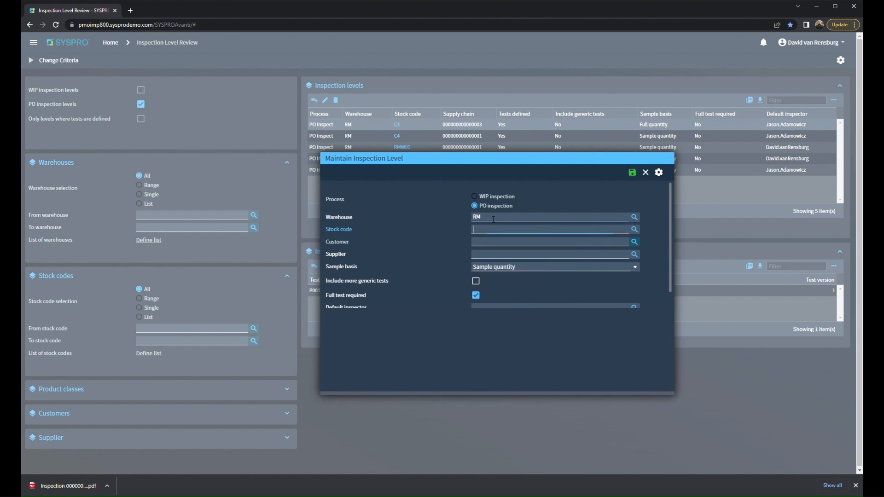
pyautogui.write('T')
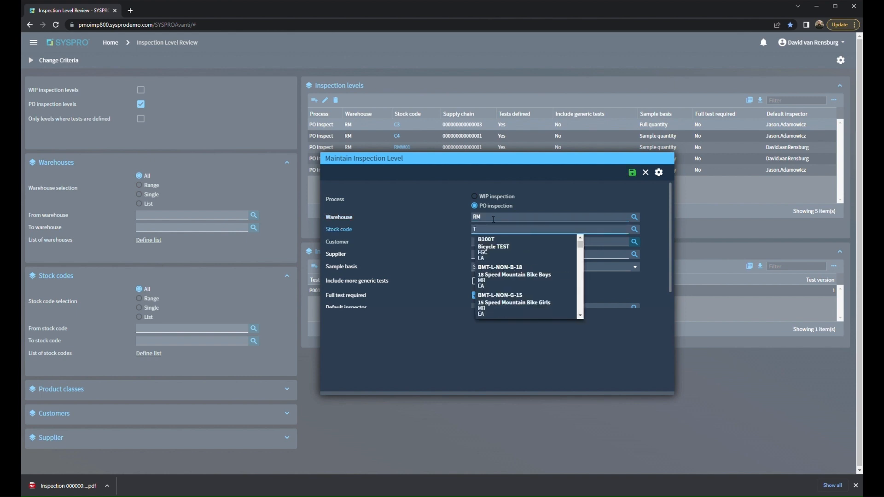
pyautogui.write('Plank')
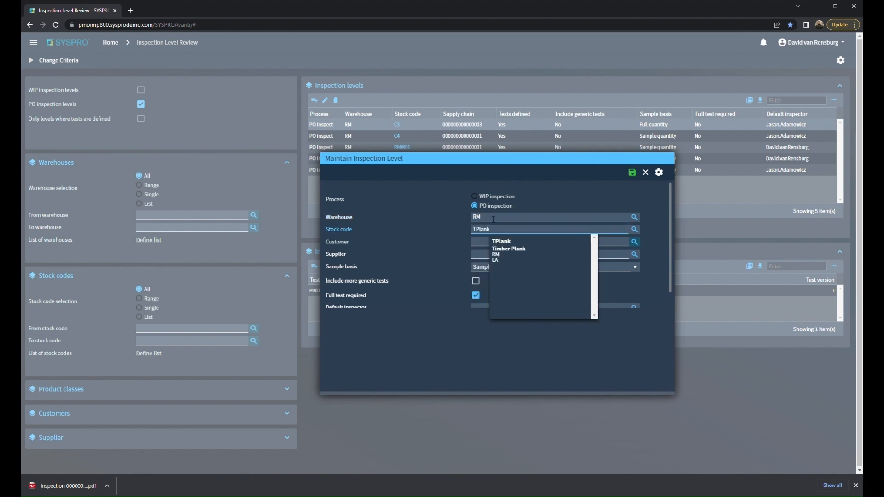
pyautogui.click(512, 241)
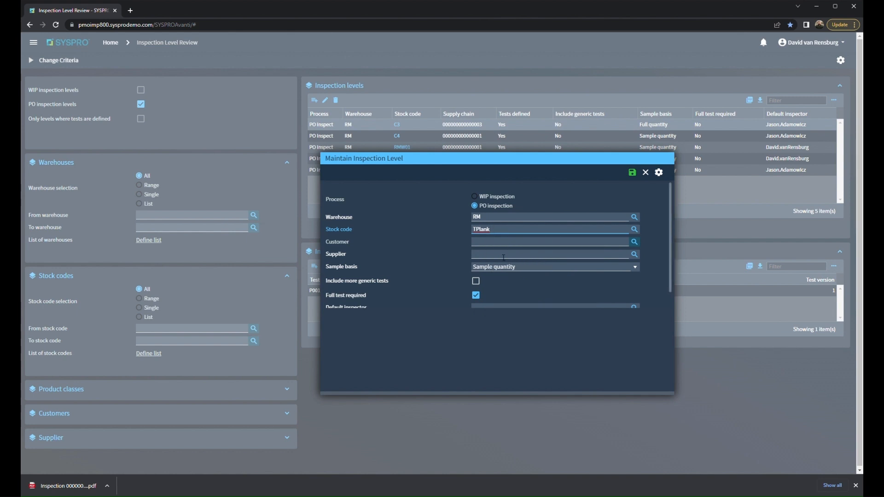
# - Set the inspection level's supplier to Hud and Sons and keep the sample basis at Sample quantity
pyautogui.click(504, 256)
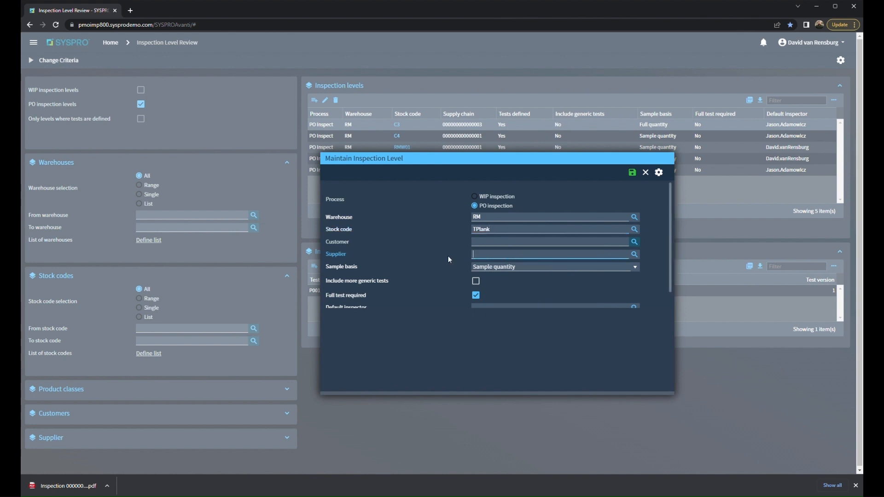
pyautogui.write('Hud')
pyautogui.click(518, 278)
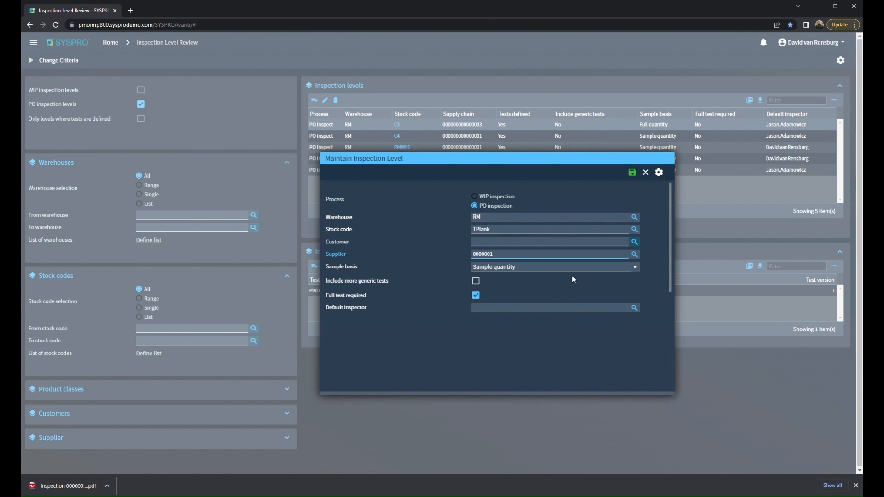
pyautogui.click(636, 268)
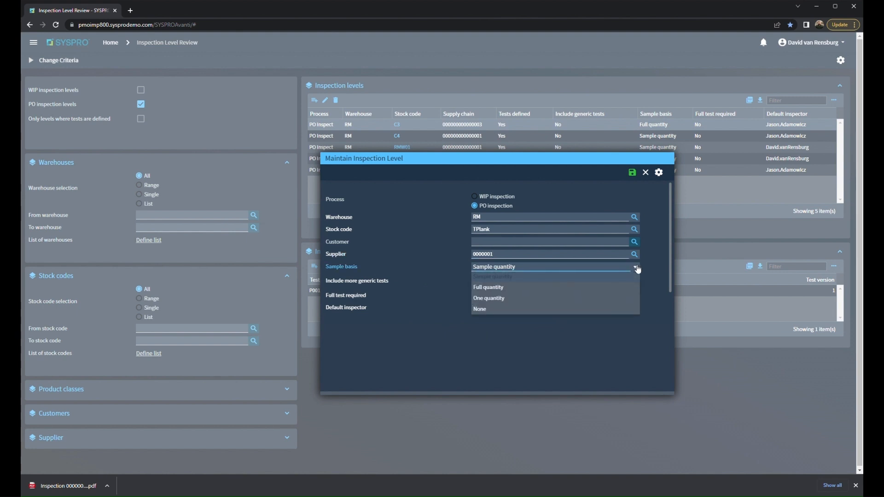
pyautogui.click(649, 269)
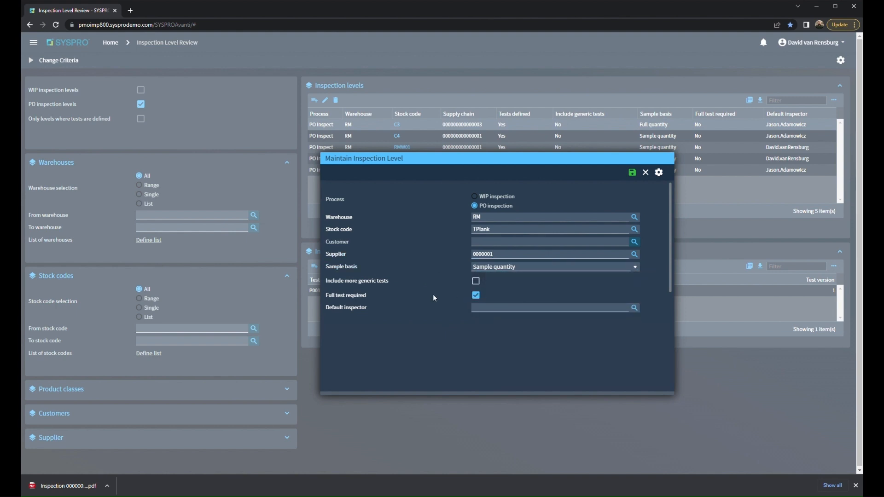
# - Turn off the full test requirement, enter the default inspector's name, then save the inspection level and close its form
pyautogui.click(479, 297)
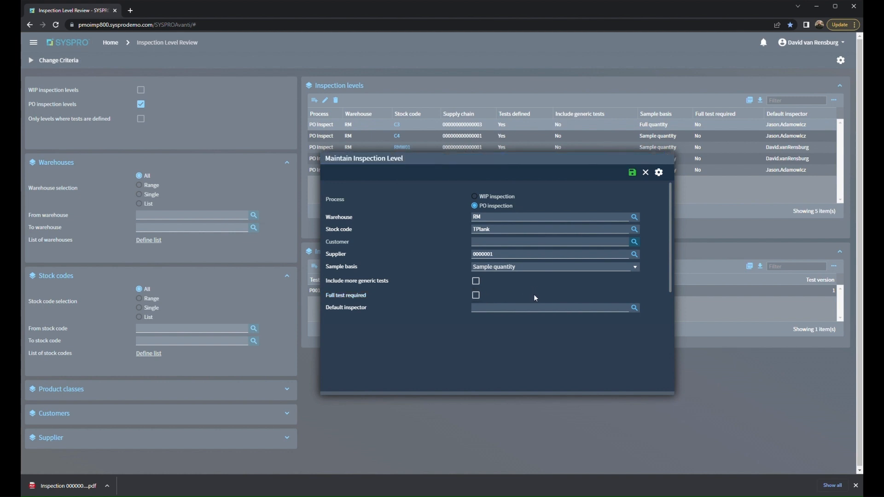
pyautogui.click(540, 310)
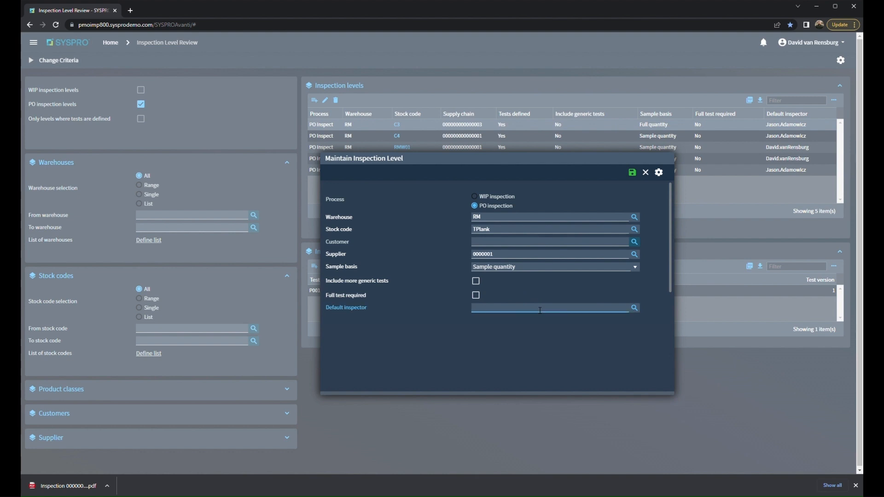
pyautogui.write('david')
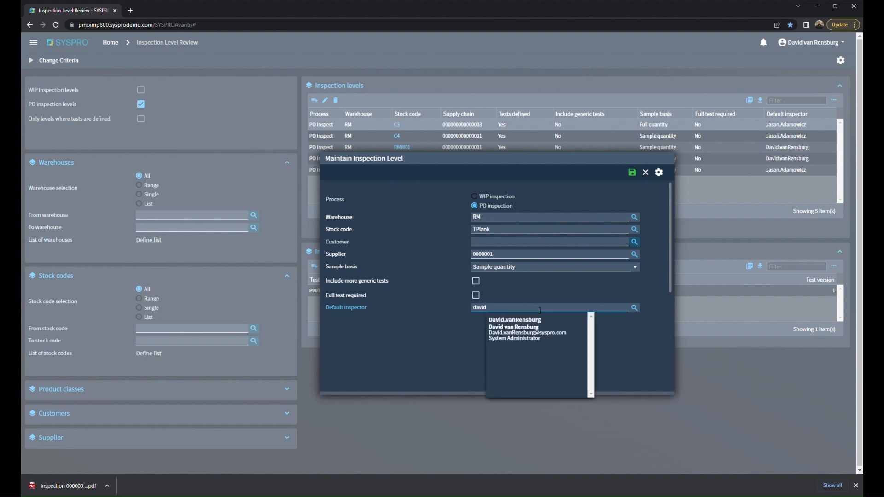
pyautogui.click(537, 325)
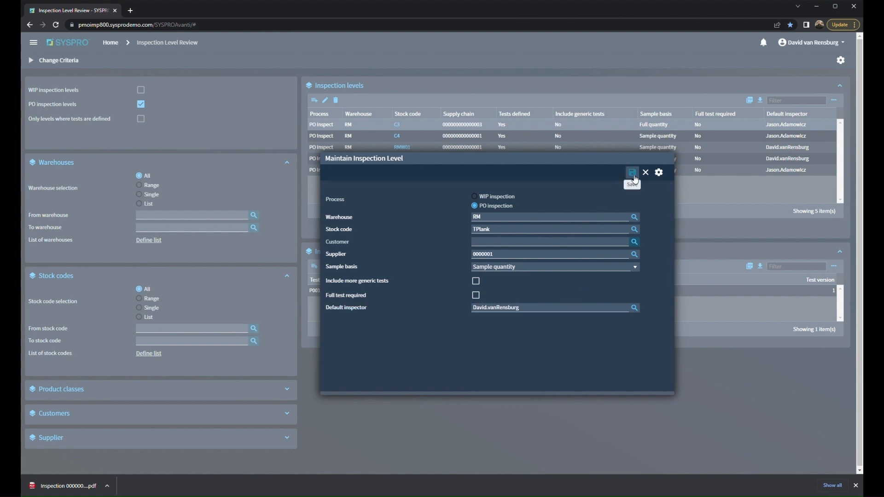
pyautogui.click(634, 176)
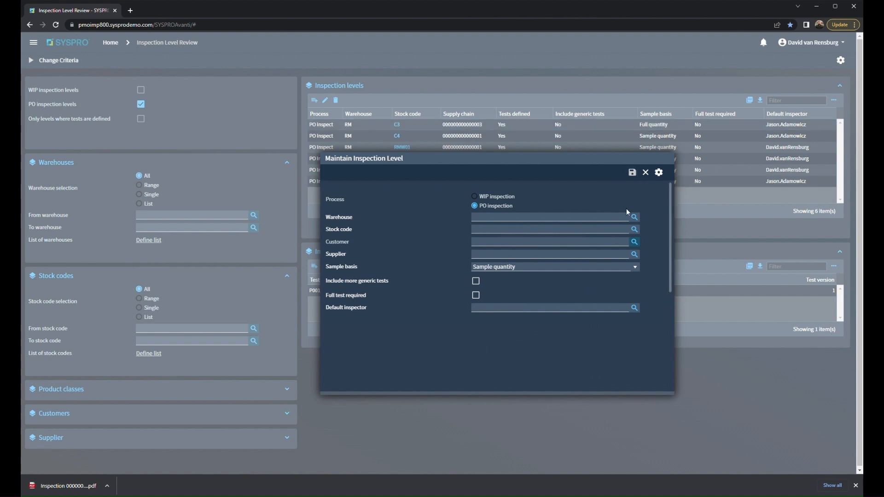
pyautogui.click(646, 172)
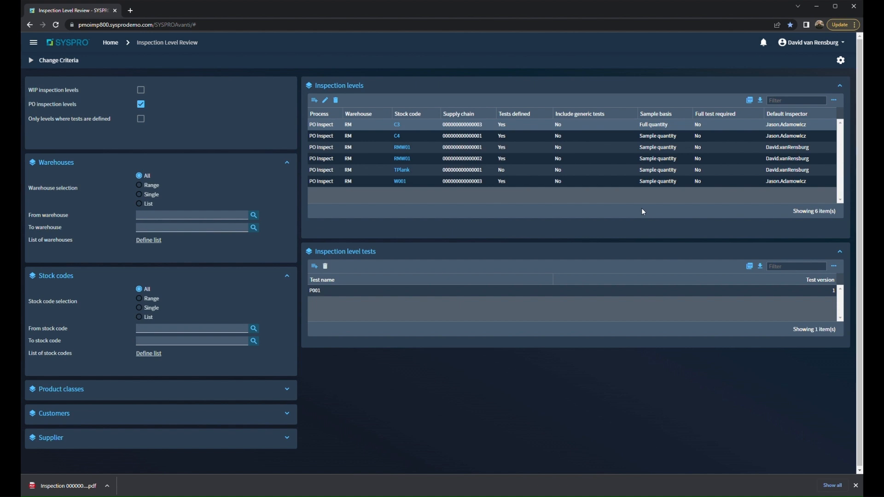
# - Assign the inspection test TPlank_HUD, version 0, to the TPlank inspection level and close the assignment form
pyautogui.click(427, 171)
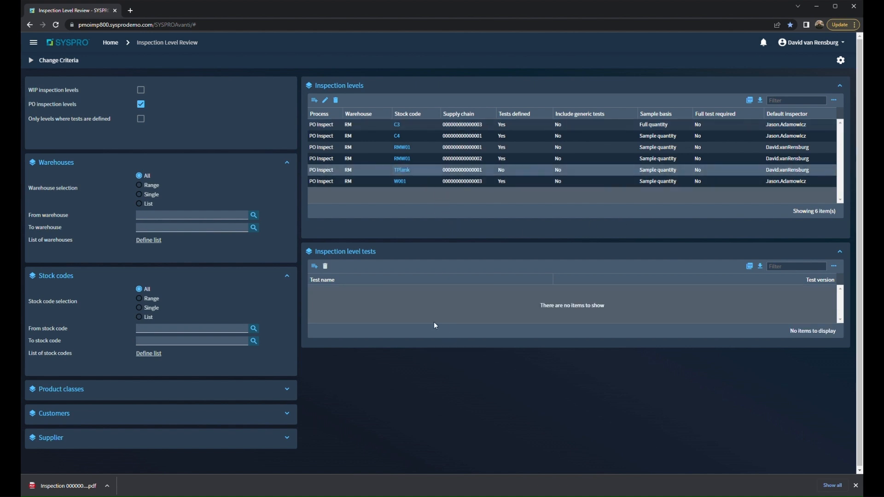
pyautogui.click(315, 267)
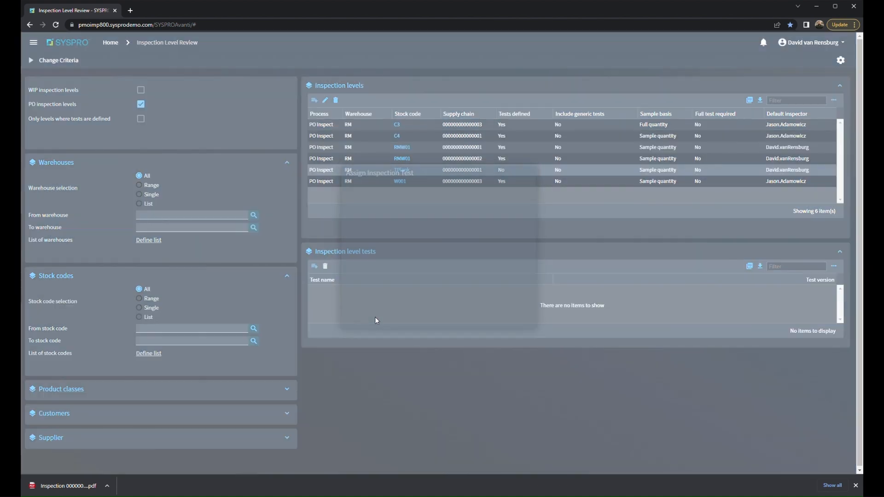
pyautogui.click(387, 220)
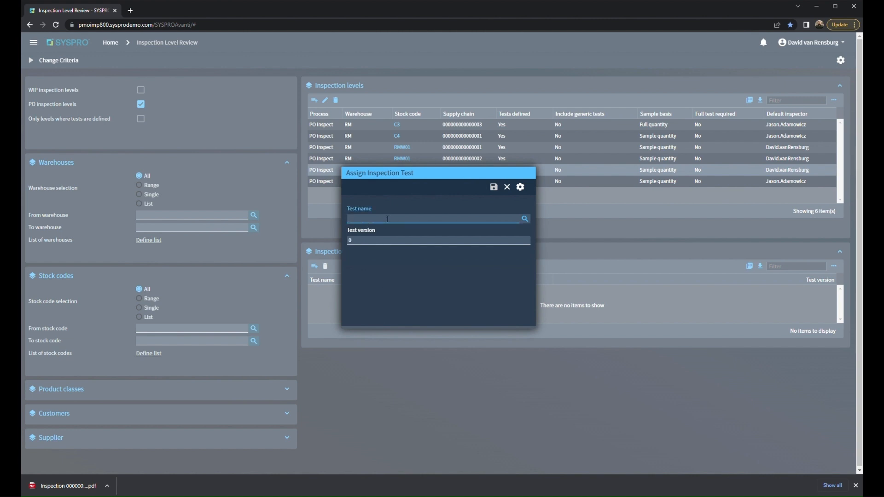
pyautogui.write('Hud')
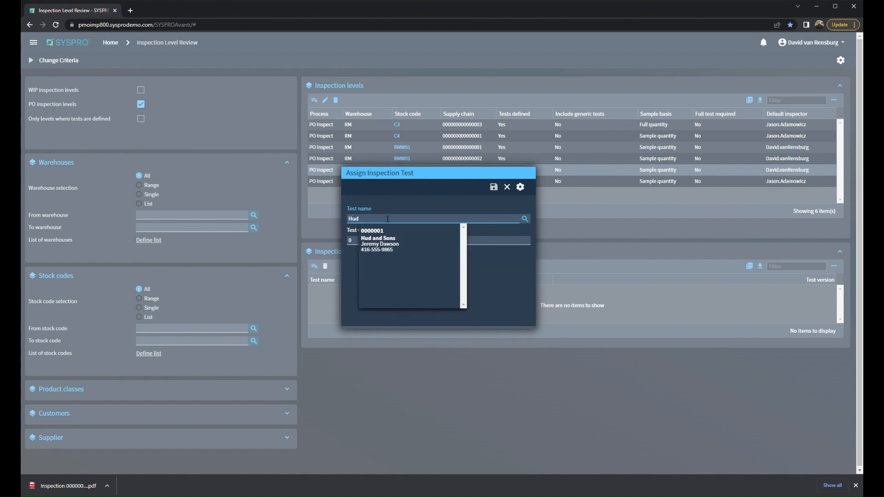
pyautogui.doubleClick(388, 219)
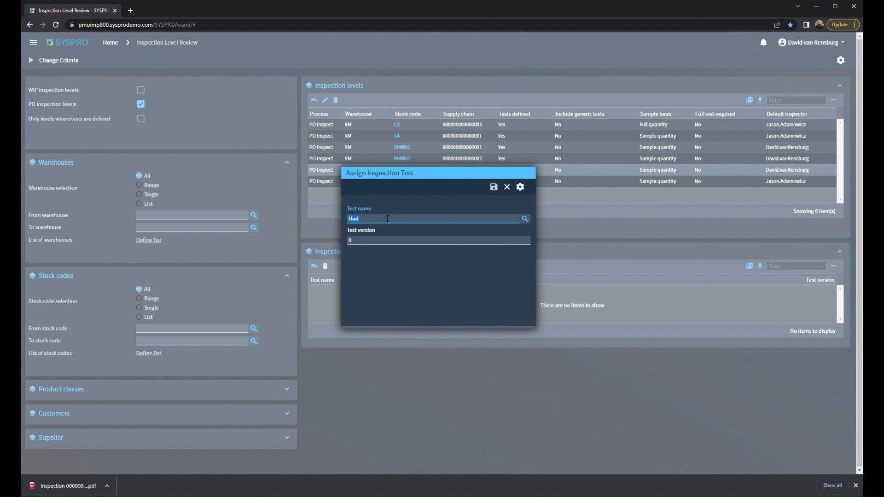
pyautogui.write('TPlank')
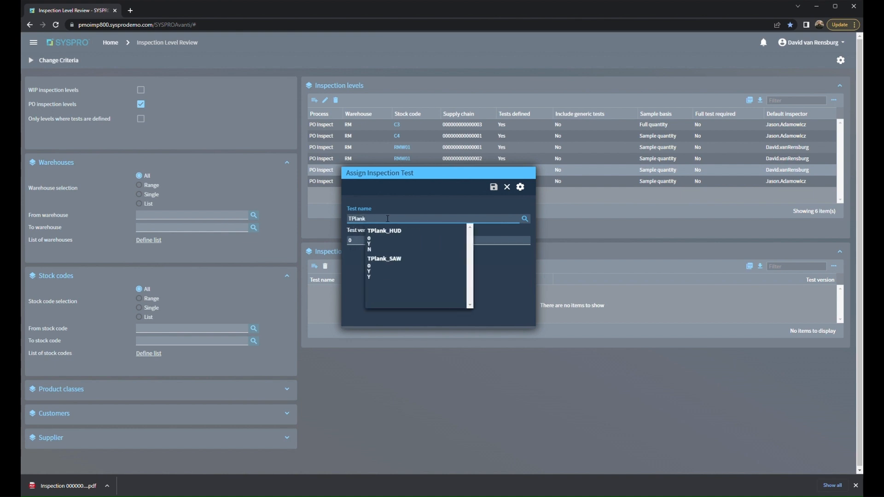
pyautogui.click(392, 230)
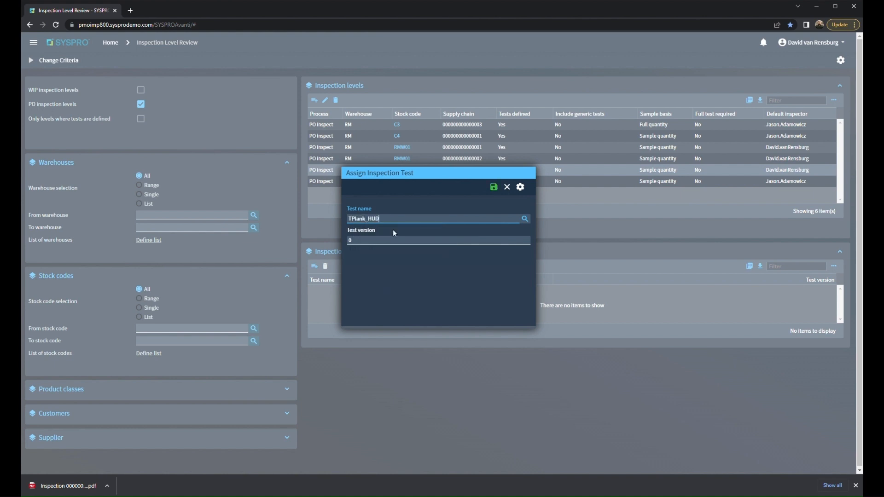
pyautogui.click(494, 187)
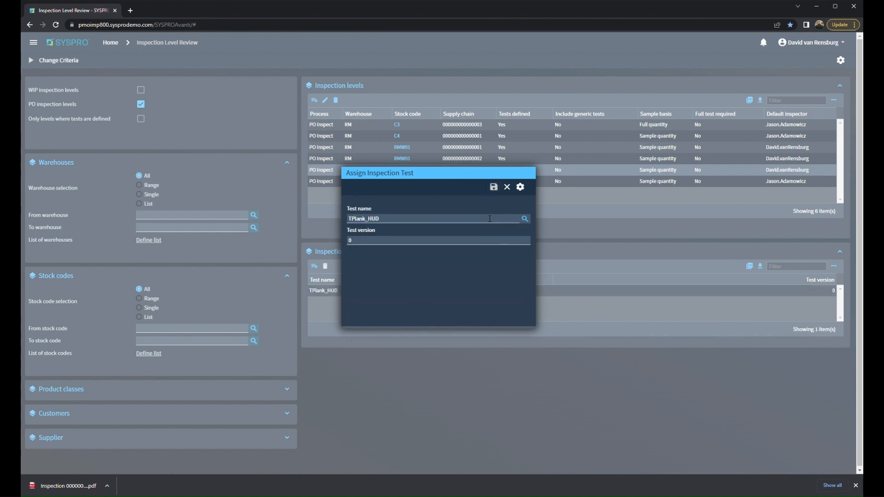
pyautogui.click(510, 189)
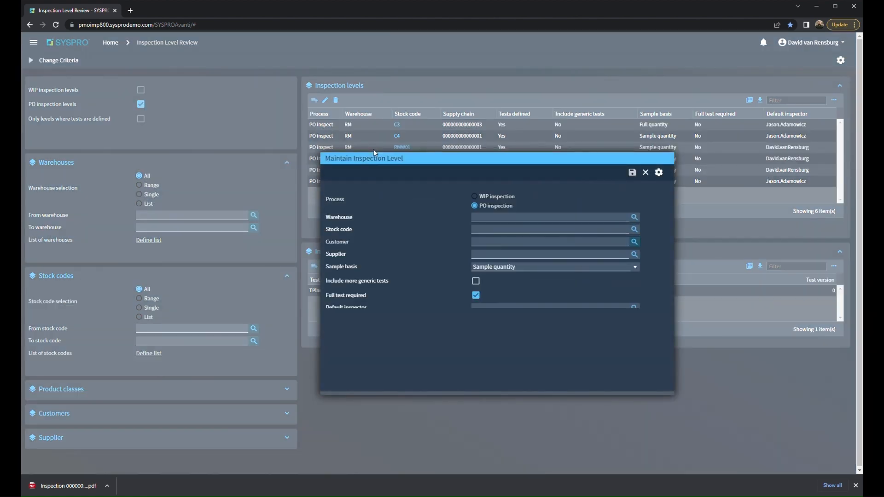
# - Start a second PO inspection level for warehouse RM and stock code TPlank
pyautogui.click(483, 219)
pyautogui.write('RM')
pyautogui.press('Tab')
pyautogui.write('TPlank')
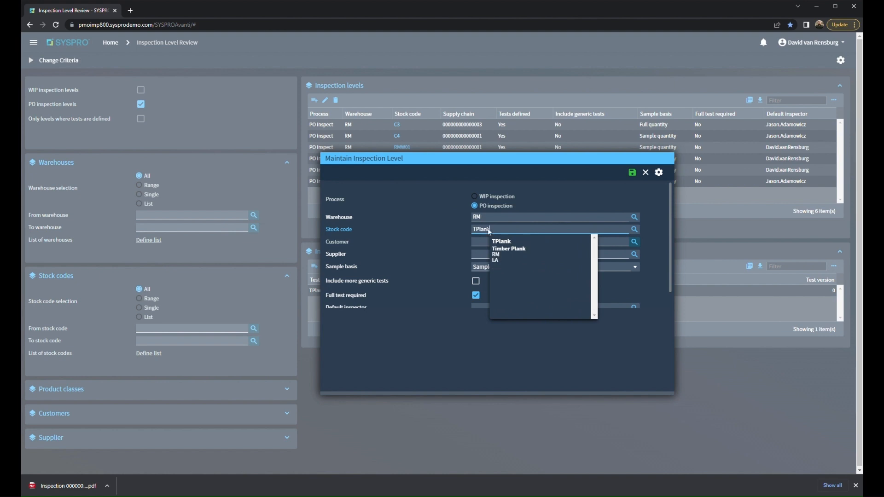
pyautogui.click(509, 256)
# - Set the second level's supplier by looking up SA and turn off the full test requirement
pyautogui.click(510, 258)
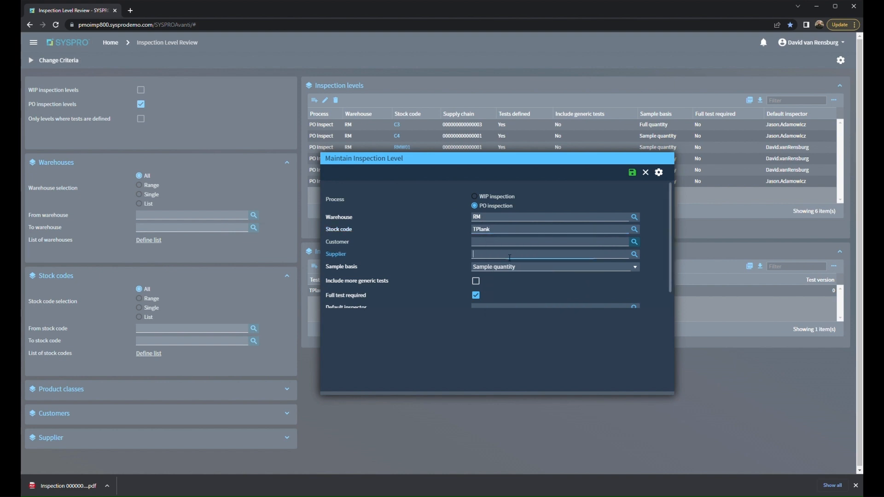
pyautogui.write('SA')
pyautogui.click(514, 276)
pyautogui.click(476, 295)
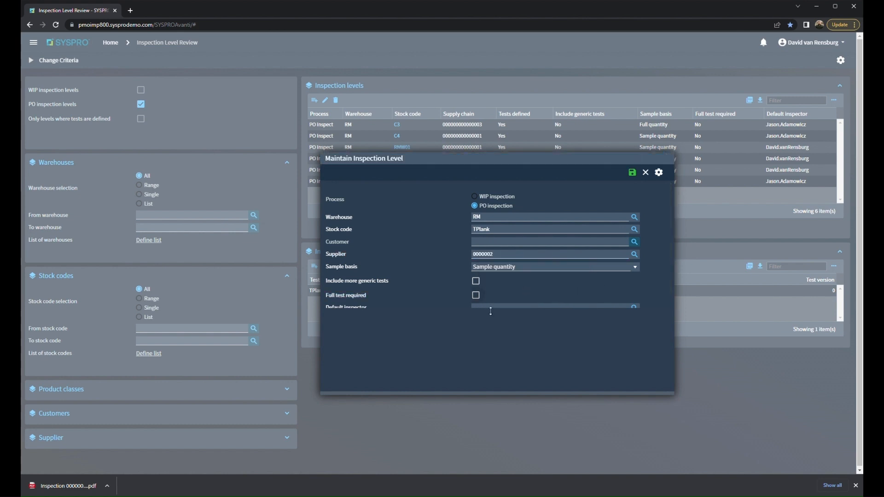
# - Enter the default inspector's name for the second TPlank level, then save it and close the form
pyautogui.click(493, 308)
pyautogui.write('dav')
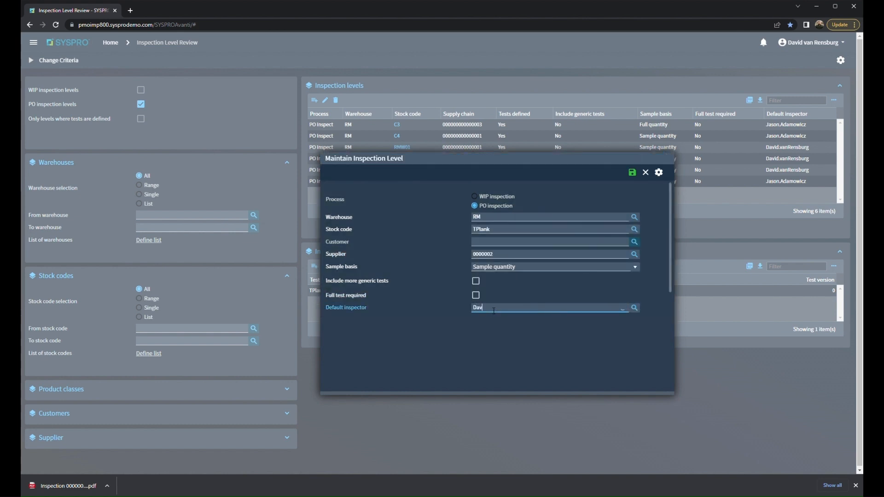
pyautogui.click(499, 330)
pyautogui.click(633, 172)
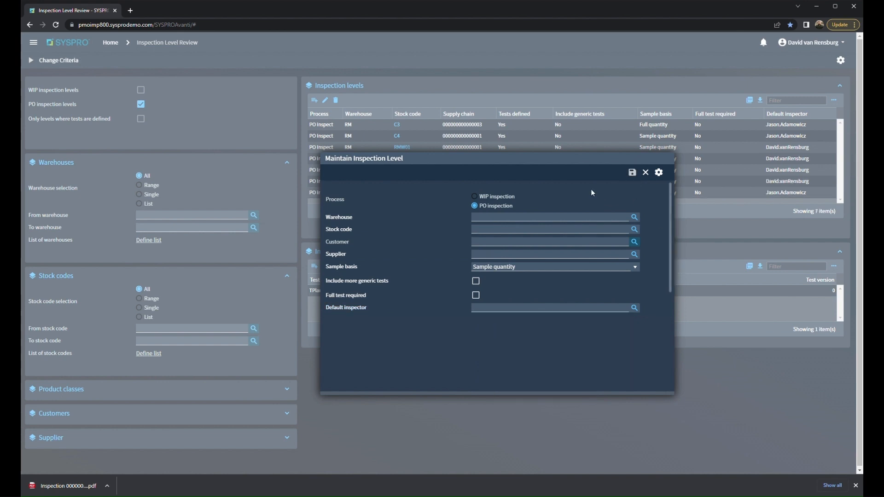
pyautogui.click(645, 172)
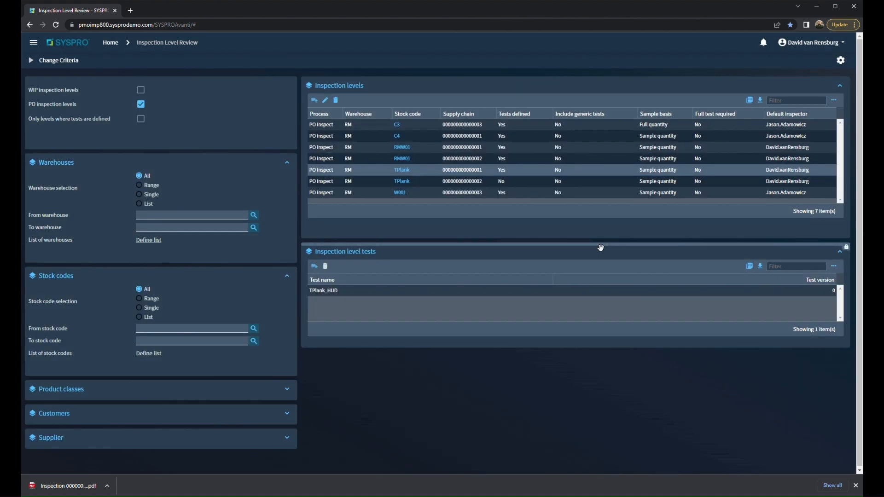
# - Assign the inspection test TPlank_SAW, version 0, to the second TPlank inspection level
pyautogui.click(525, 182)
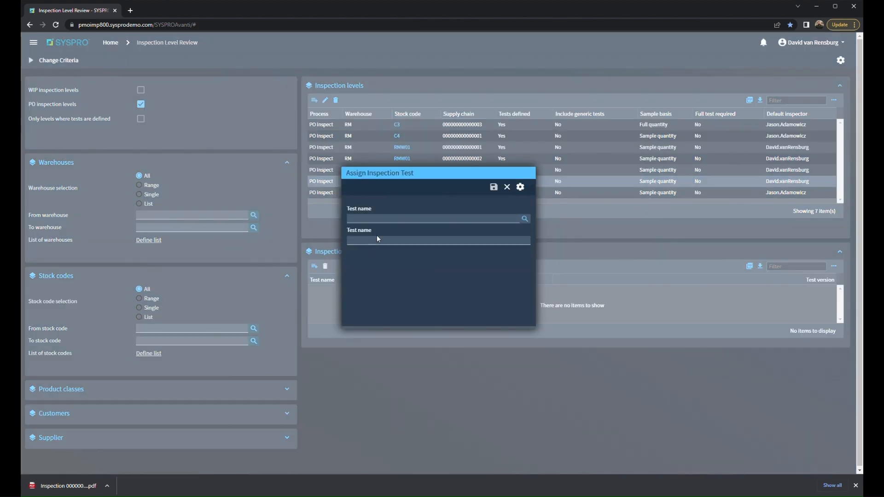
pyautogui.click(384, 221)
pyautogui.write('SA')
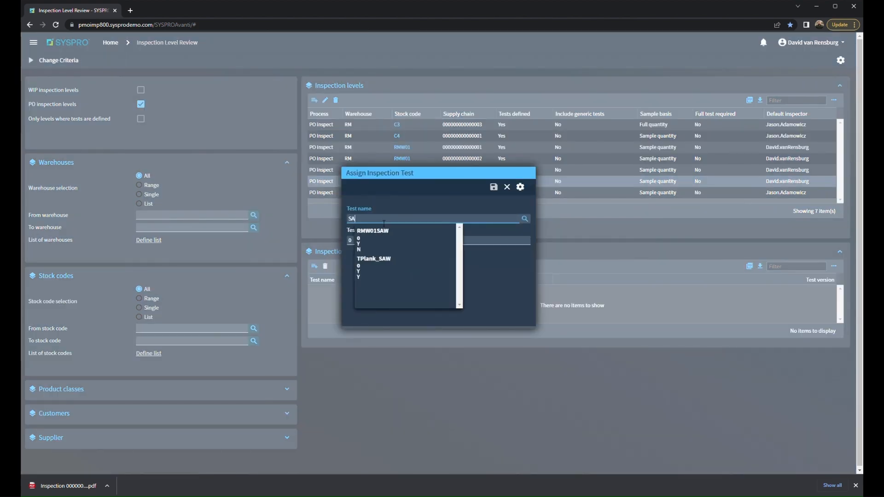
pyautogui.click(384, 266)
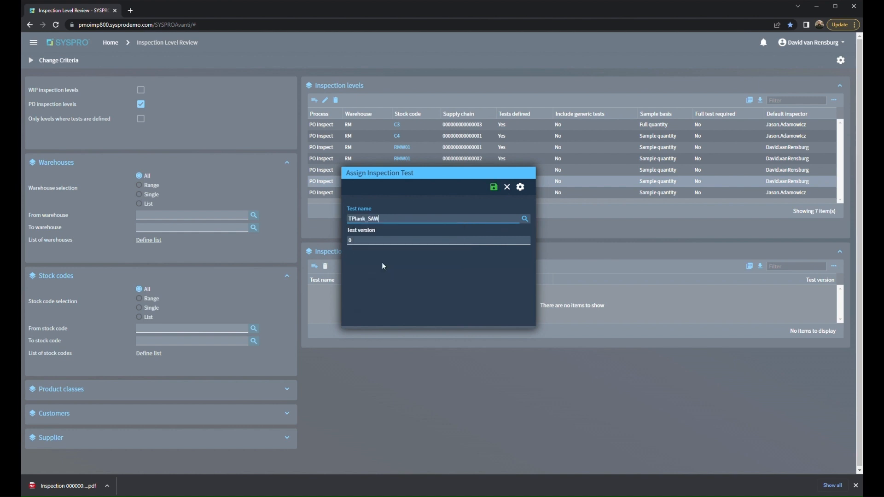
pyautogui.click(494, 187)
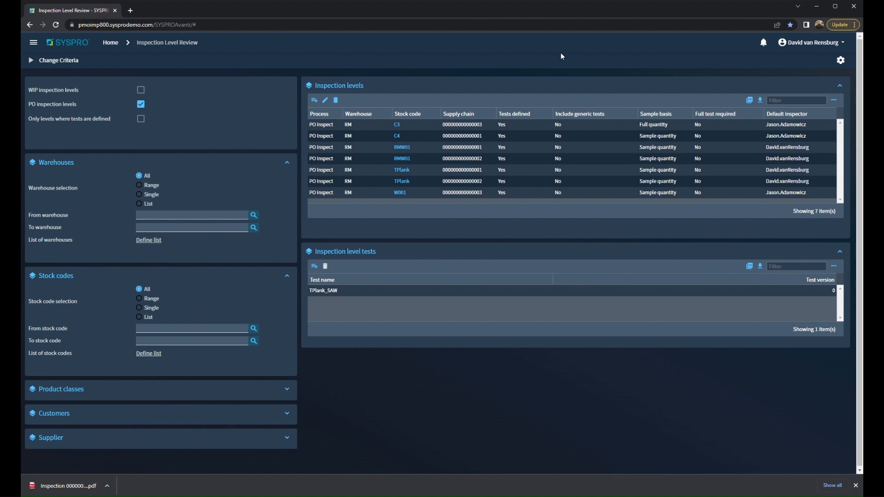
# - Open the Inspection Dashboard and list the inspections for stock code TPlank
pyautogui.click(109, 42)
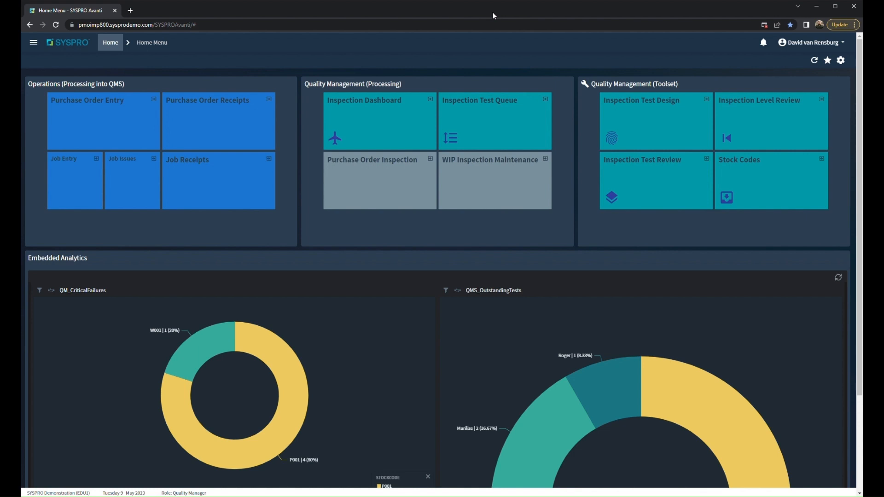
pyautogui.click(398, 114)
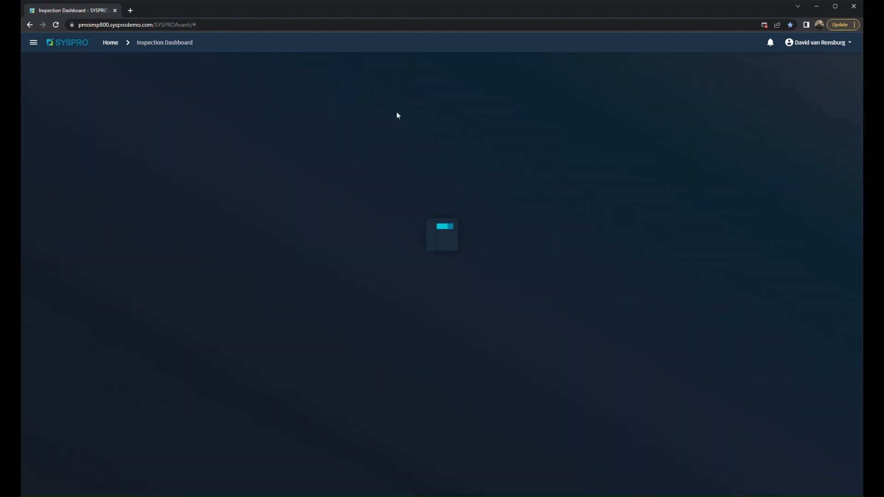
pyautogui.write('TPlank')
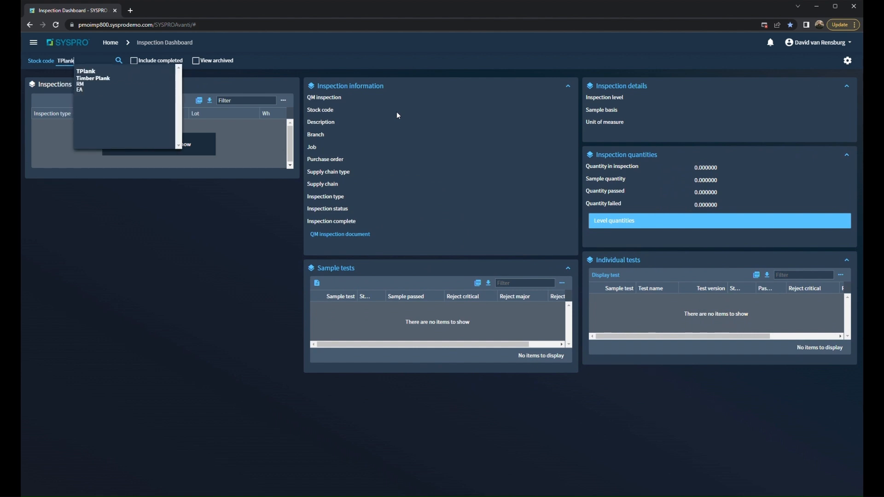
pyautogui.click(124, 85)
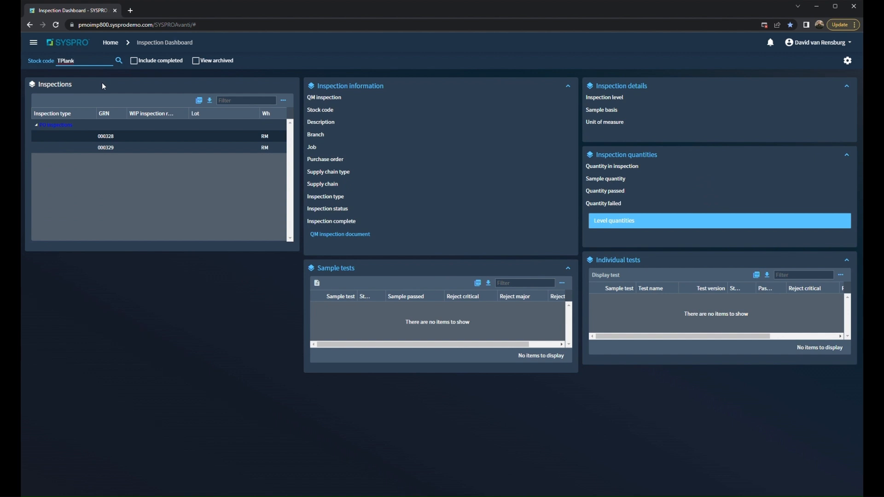
# - Examine the first TPlank inspection's quantities and tests with the sample tests list enlarged, then examine the second inspection
pyautogui.click(148, 137)
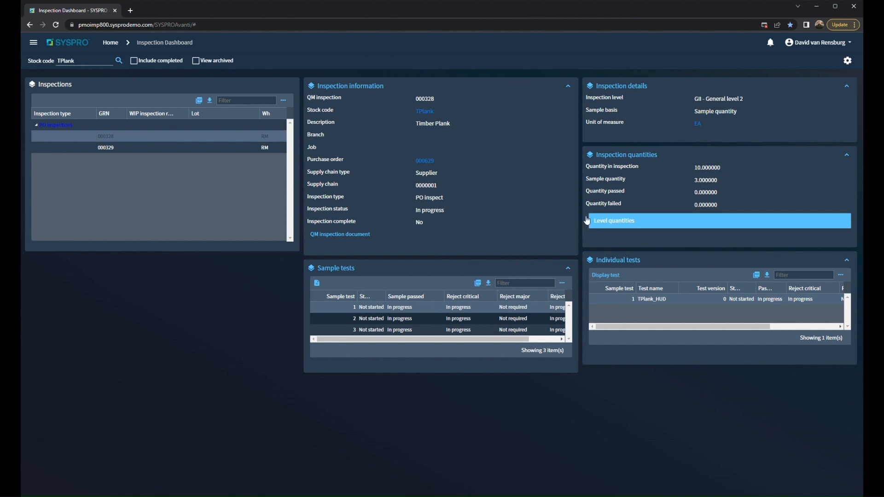
pyautogui.moveTo(414, 377); pyautogui.dragTo(413, 396)
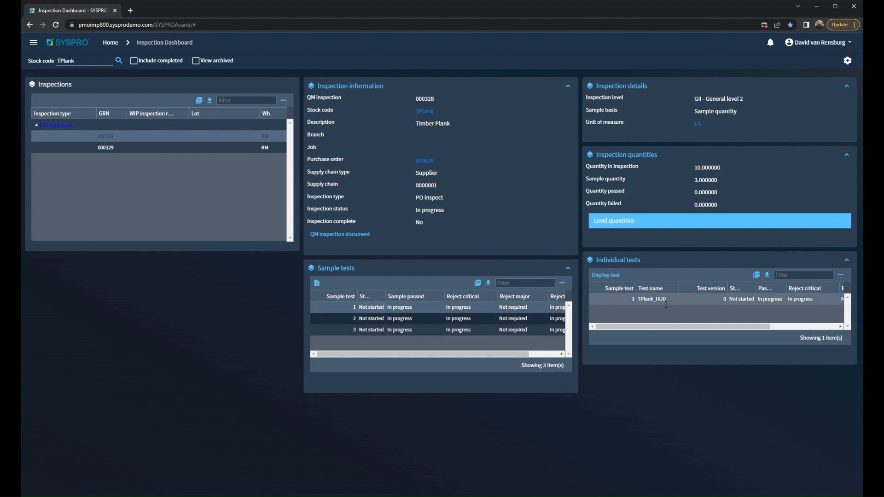
pyautogui.click(131, 147)
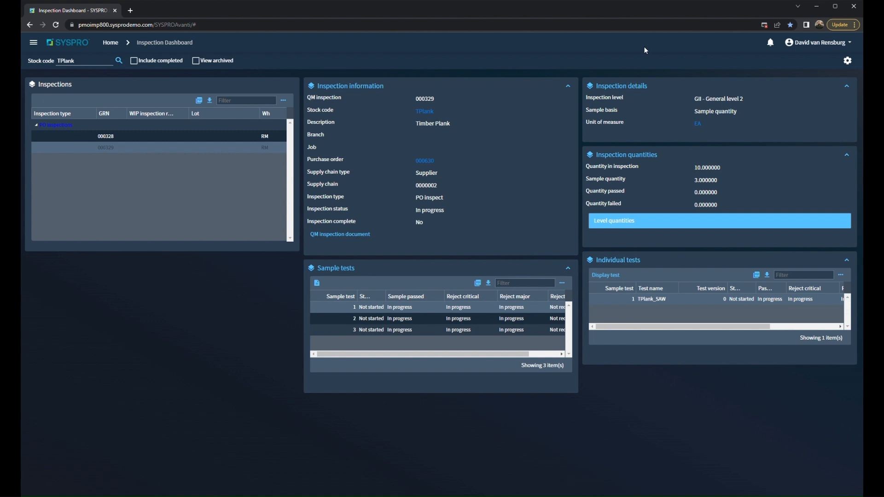
# - Open the Inspection Test Queue and list the WIP and PO inspection tests for the single stock code TPlank
pyautogui.click(112, 46)
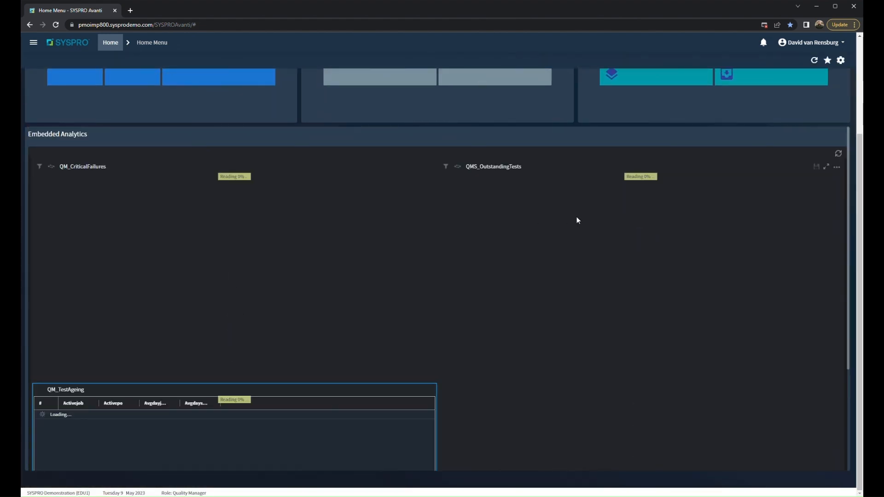
pyautogui.click(522, 135)
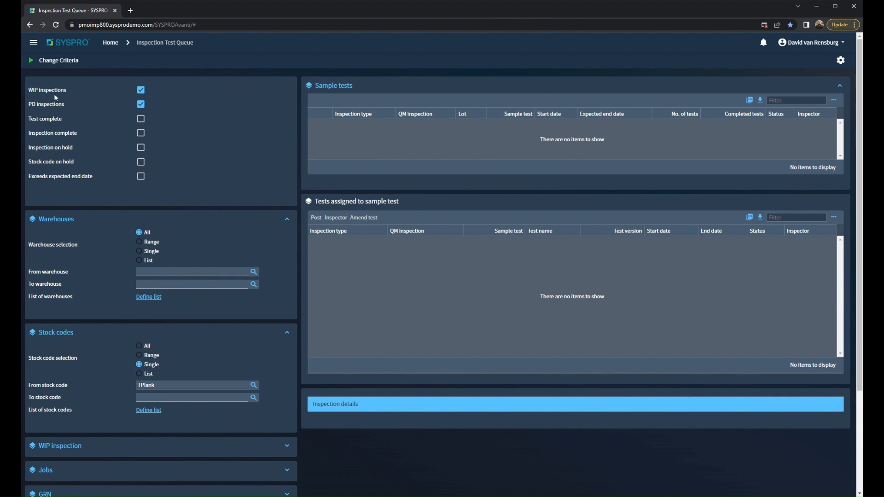
pyautogui.click(141, 90)
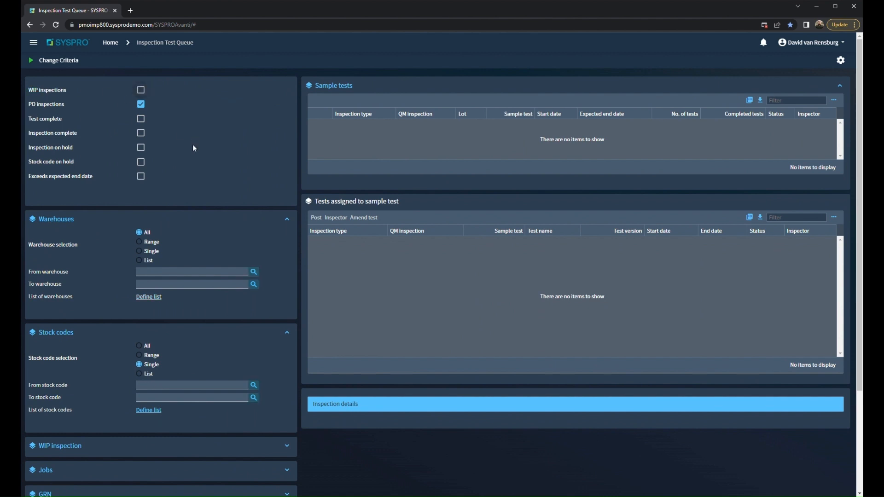
pyautogui.click(149, 366)
pyautogui.click(165, 386)
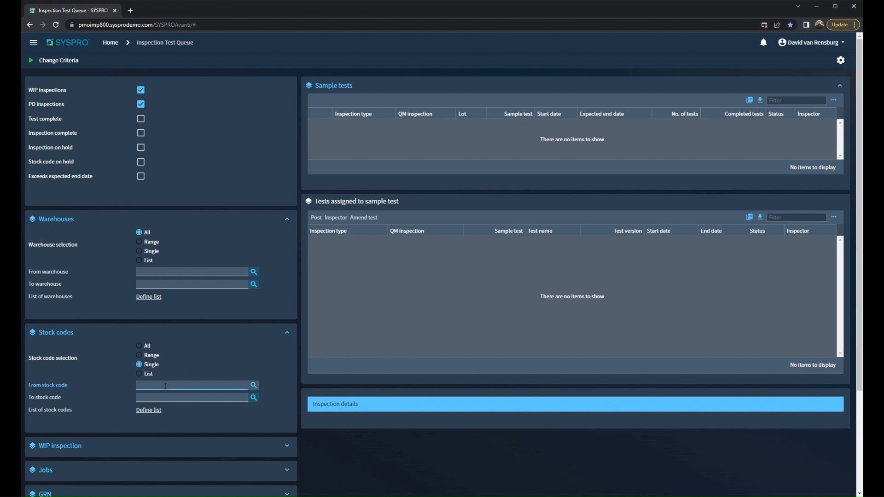
pyautogui.write('TPlank')
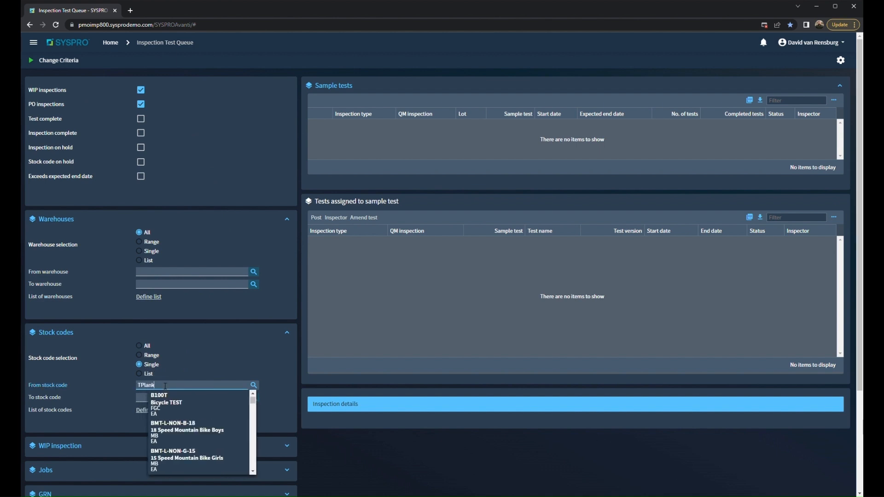
pyautogui.click(184, 399)
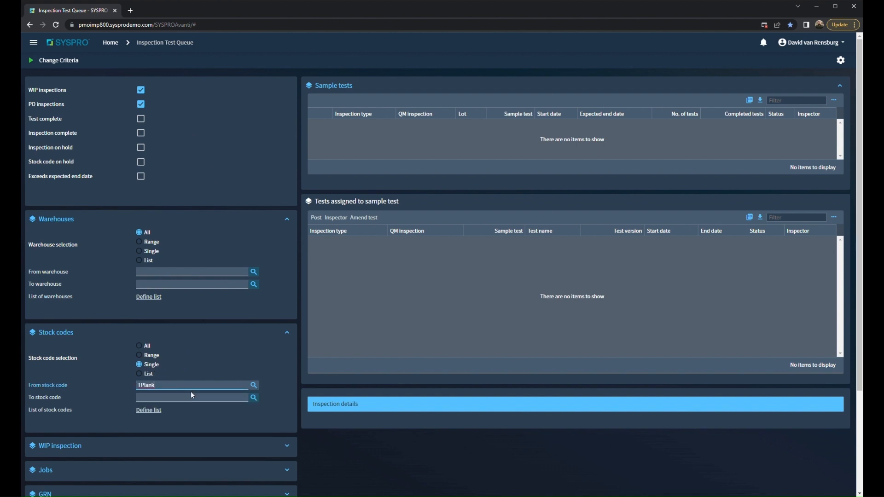
pyautogui.click(55, 61)
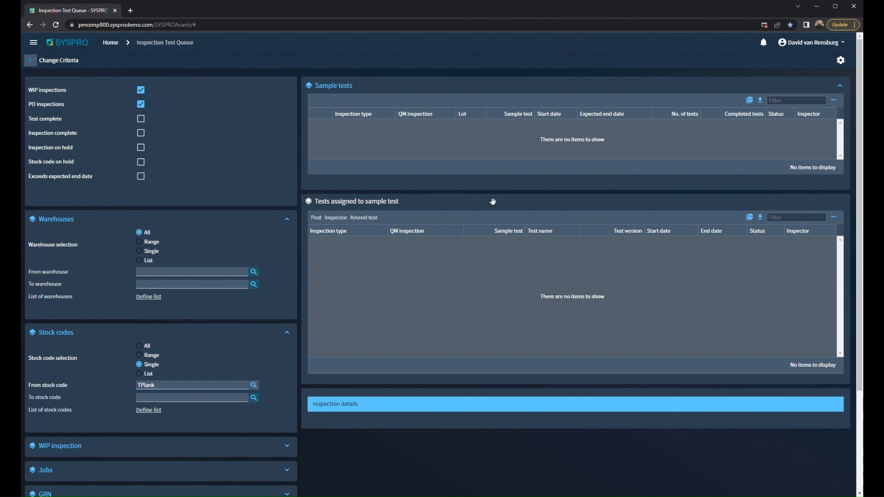
# - Post the TPlank_HUD test for sample 1 of inspection 000328, ticking only No Holes in Planks, and submit the result
pyautogui.moveTo(499, 195); pyautogui.dragTo(511, 285)
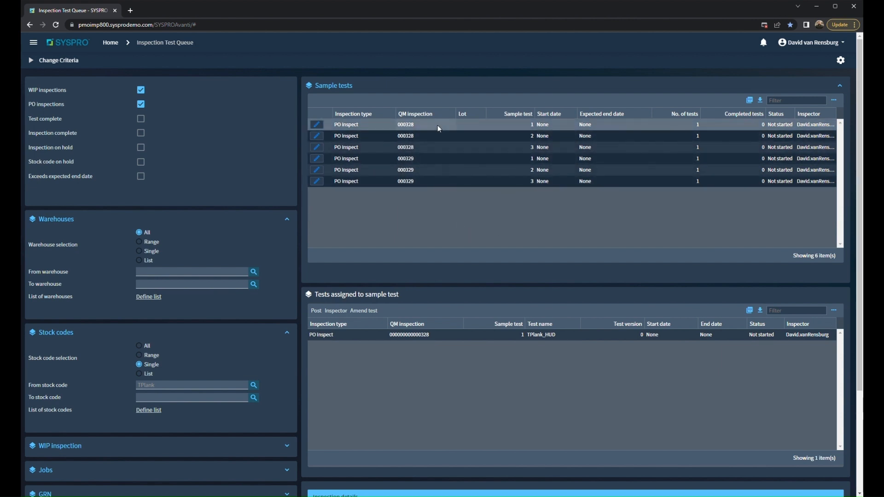
pyautogui.click(449, 339)
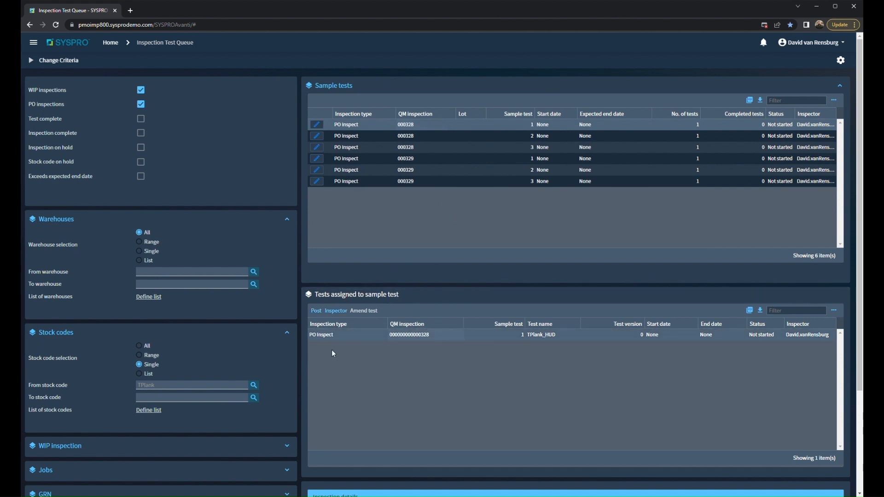
pyautogui.click(319, 314)
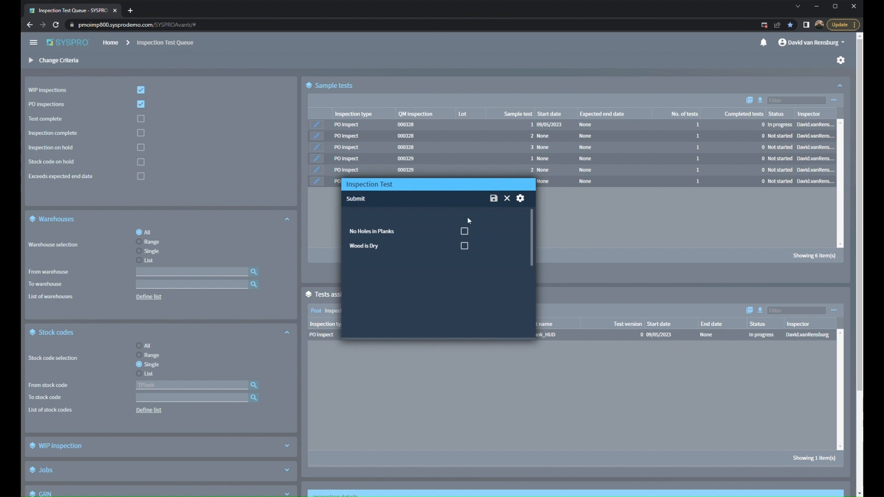
pyautogui.click(470, 235)
pyautogui.click(361, 200)
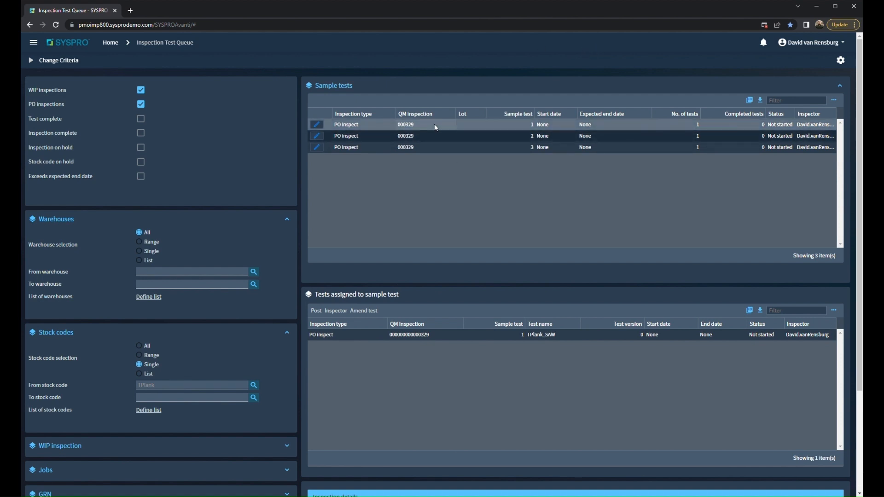
# - Record Wood is Dry and Dimensions 3 for sample test 1 of inspection 000329, saving the test without submitting it
pyautogui.click(336, 332)
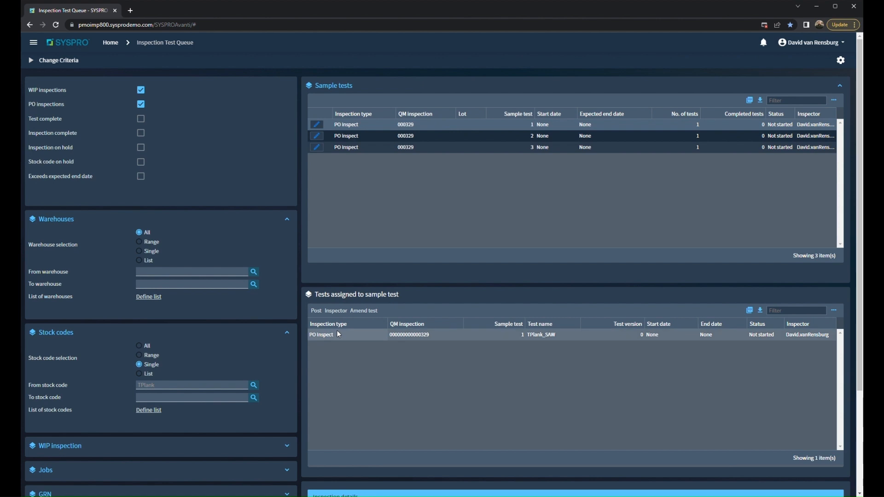
pyautogui.click(316, 311)
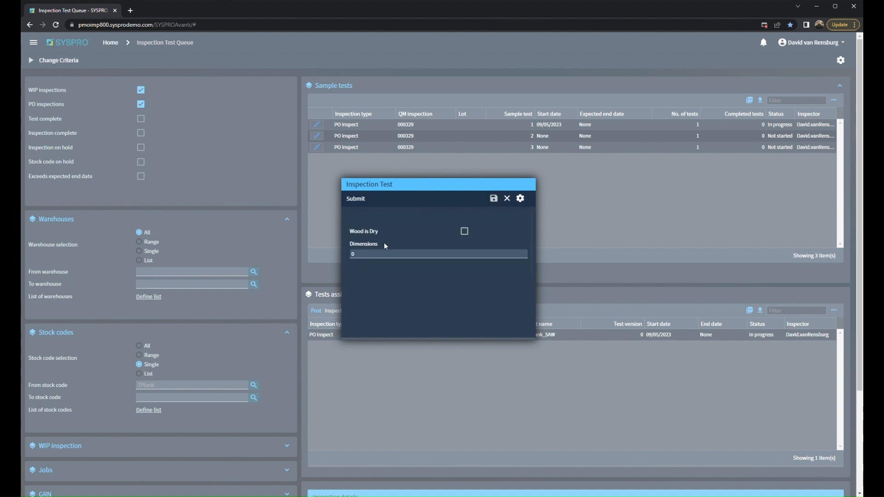
pyautogui.click(465, 231)
pyautogui.click(376, 259)
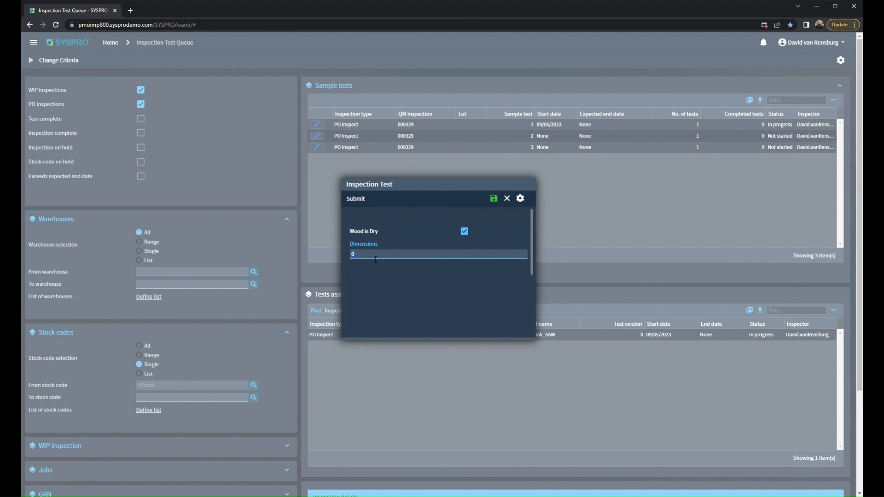
pyautogui.click(494, 199)
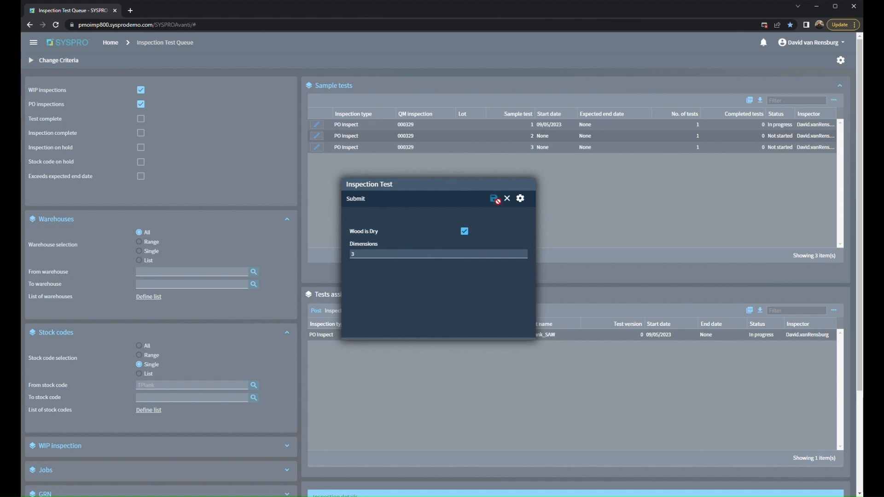
pyautogui.click(507, 198)
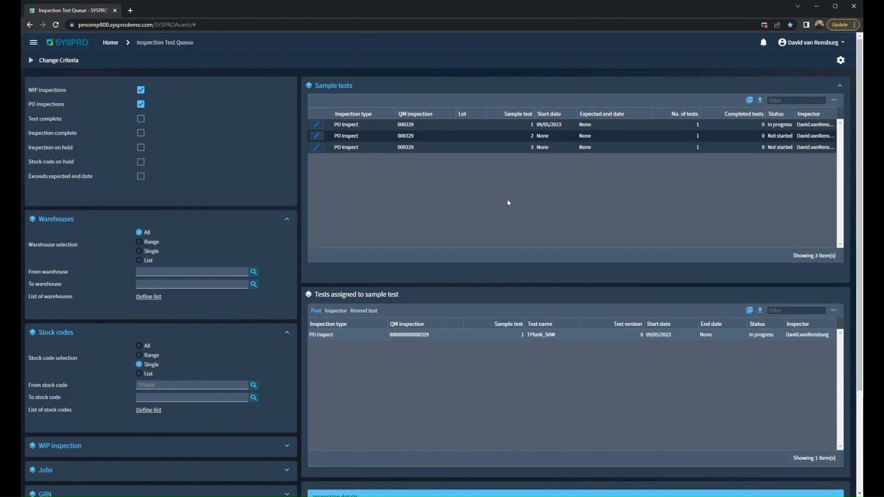
# - Record Wood is Dry and Dimensions 2.9 for sample test 2 of inspection 000329, saving the test without submitting it
pyautogui.click(457, 136)
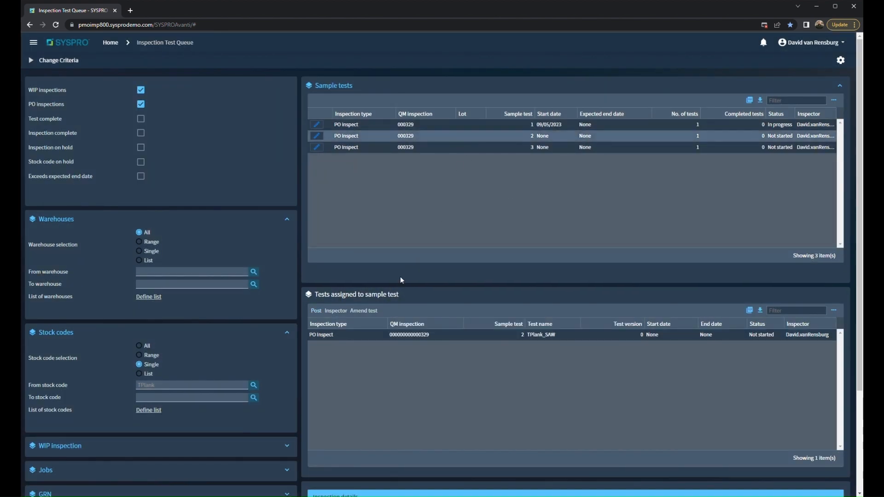
pyautogui.click(338, 335)
pyautogui.click(317, 311)
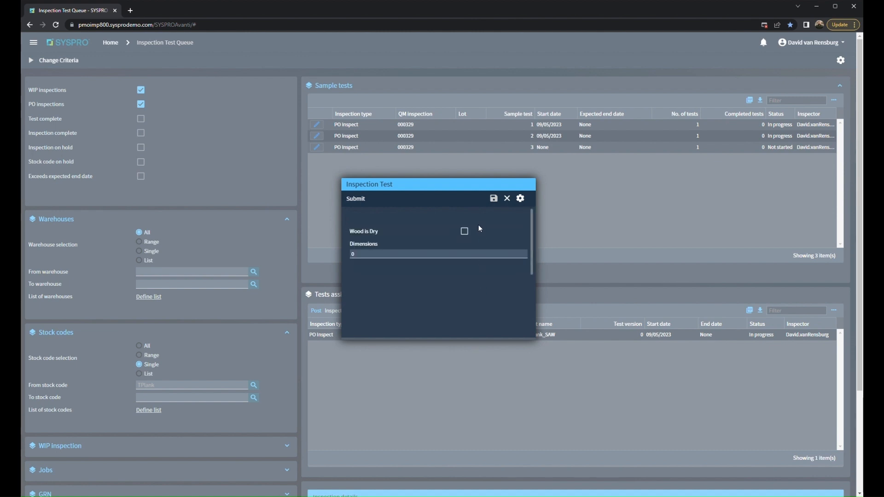
pyautogui.click(466, 232)
pyautogui.click(376, 256)
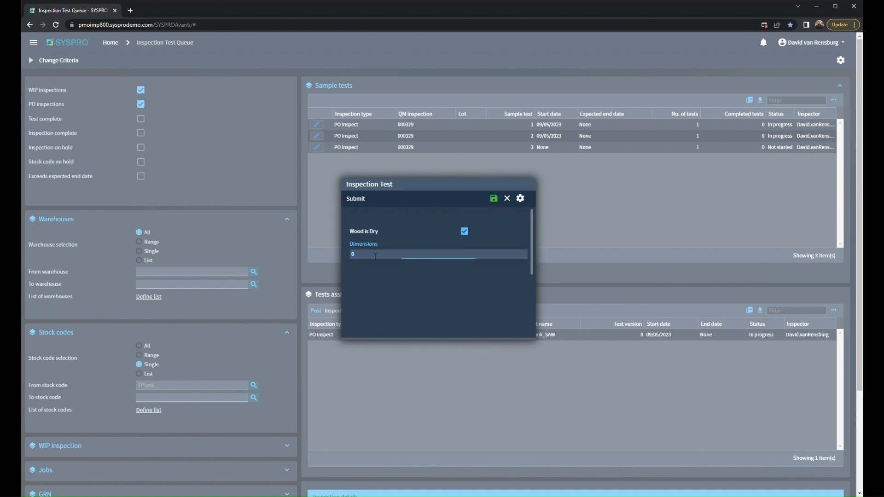
pyautogui.write('2.9')
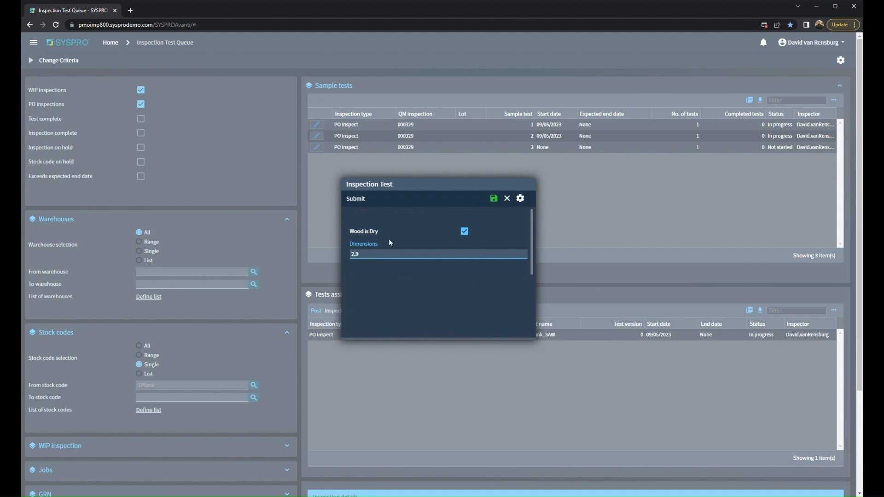
pyautogui.click(493, 199)
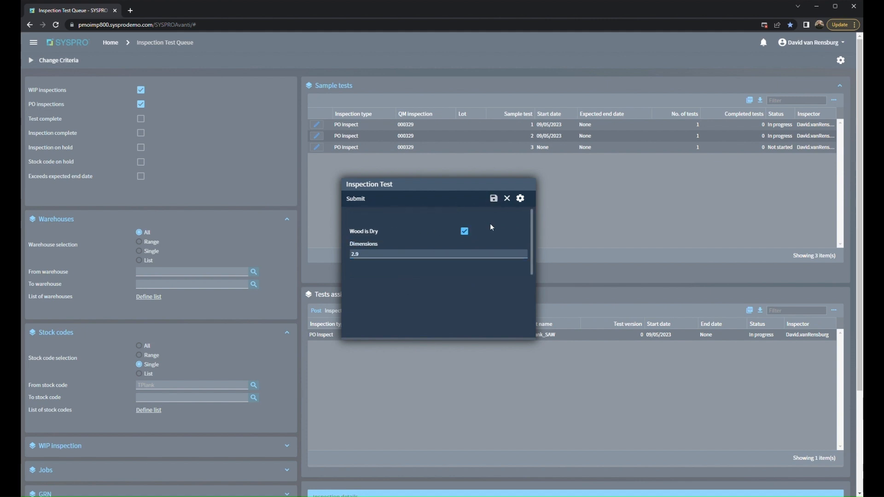
pyautogui.click(507, 198)
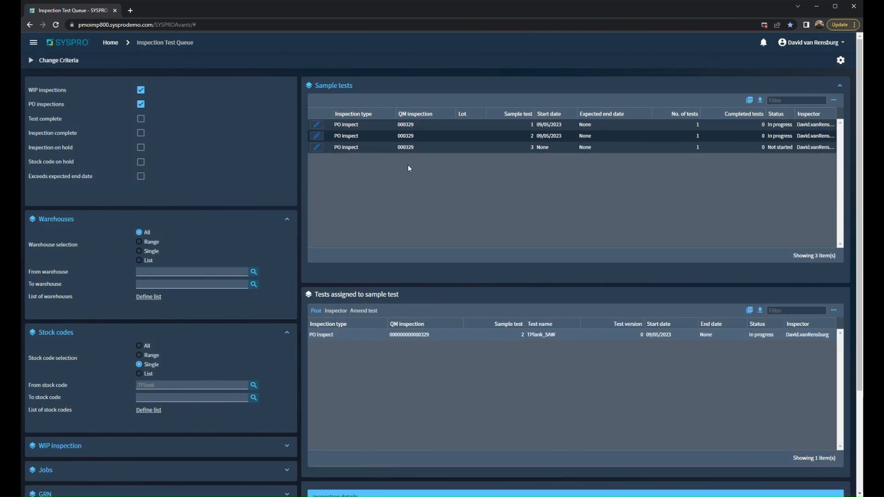
# - Record Wood is Dry and Dimensions 3 for sample test 3 of inspection 000329, saving the test without submitting it
pyautogui.click(424, 147)
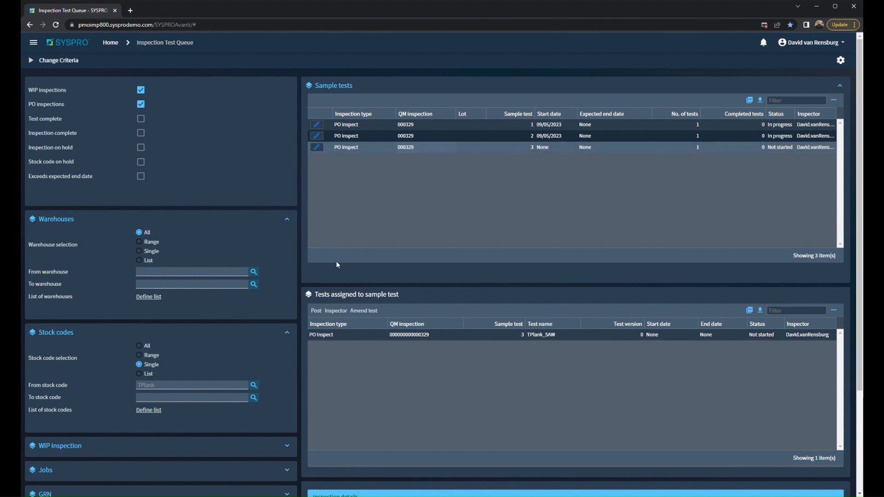
pyautogui.click(333, 336)
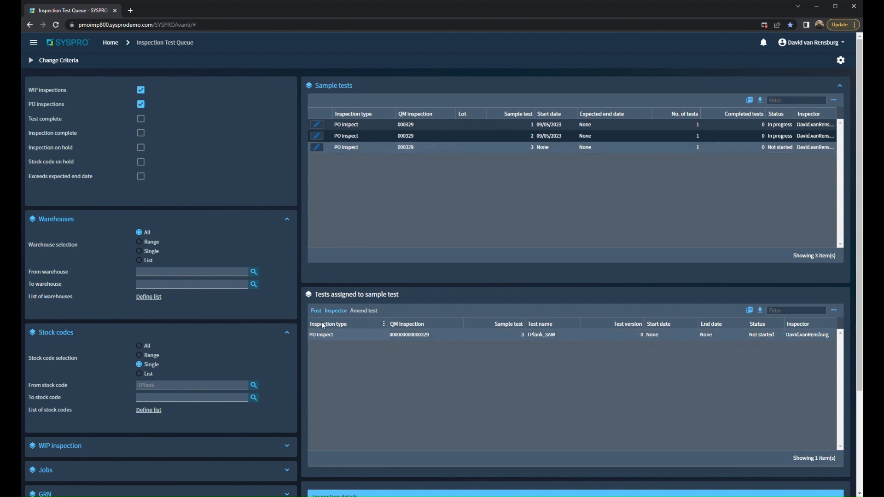
pyautogui.click(317, 311)
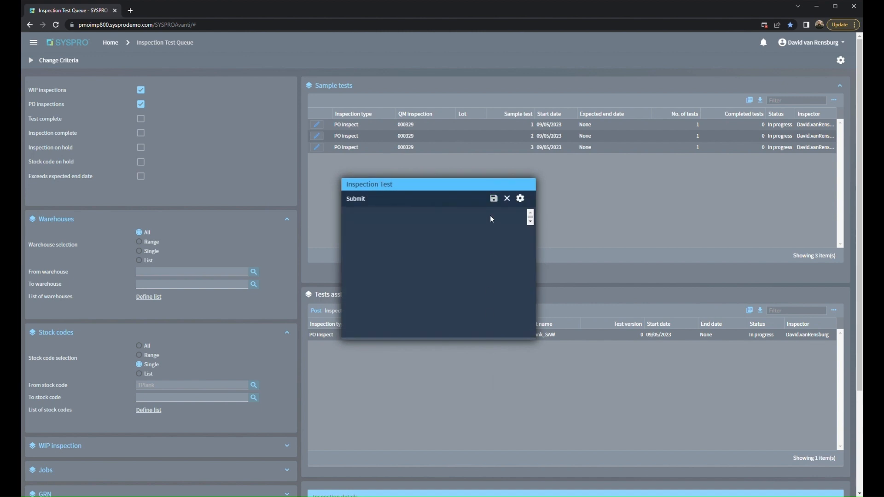
pyautogui.click(465, 232)
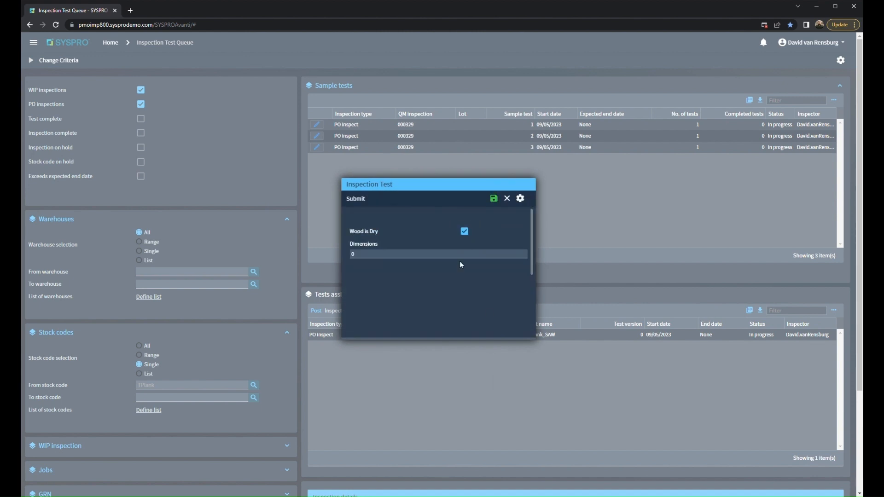
pyautogui.click(407, 255)
pyautogui.write('3')
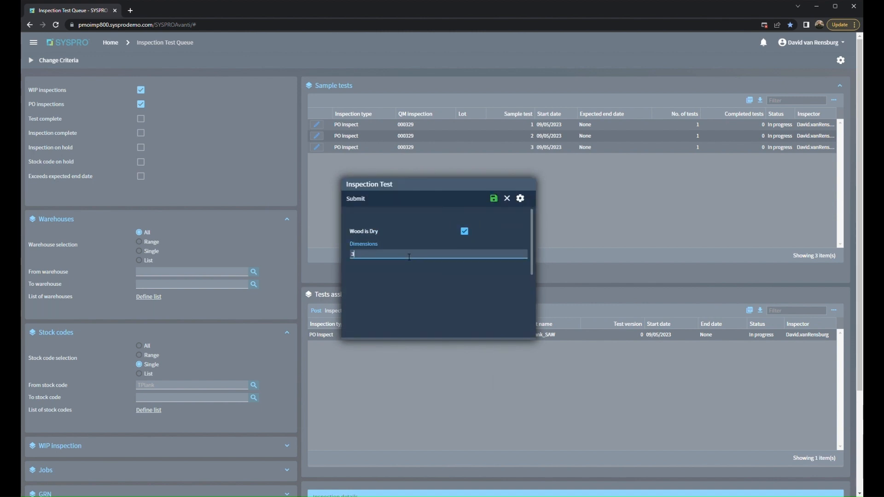
pyautogui.click(495, 200)
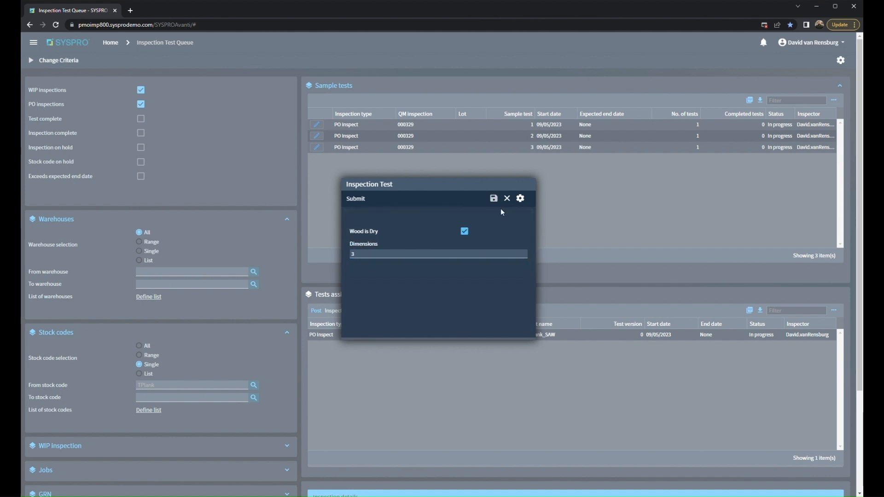
pyautogui.click(506, 199)
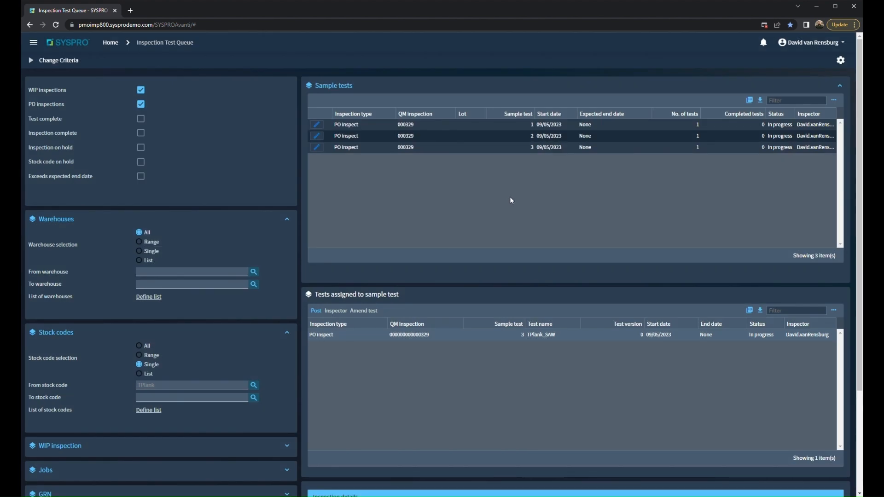
# - Open the Inspection Dashboard, look up the inspections for stock code TPlank and enlarge the inspections list
pyautogui.click(119, 53)
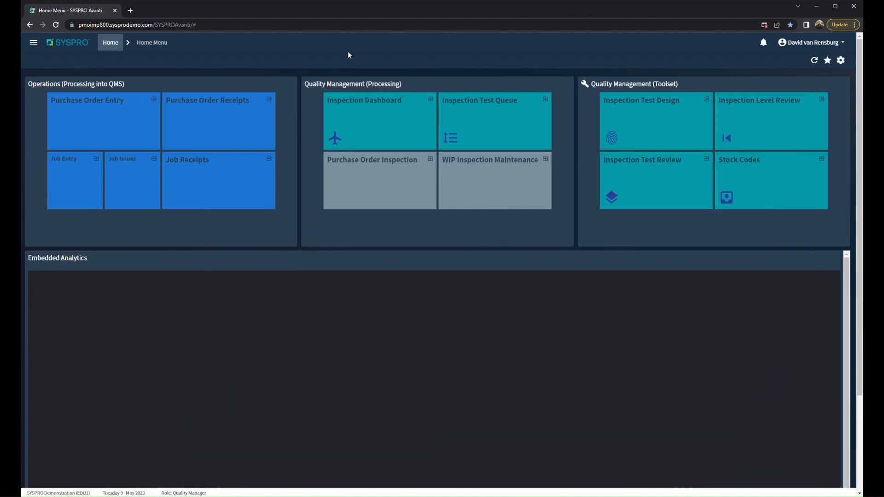
pyautogui.click(384, 132)
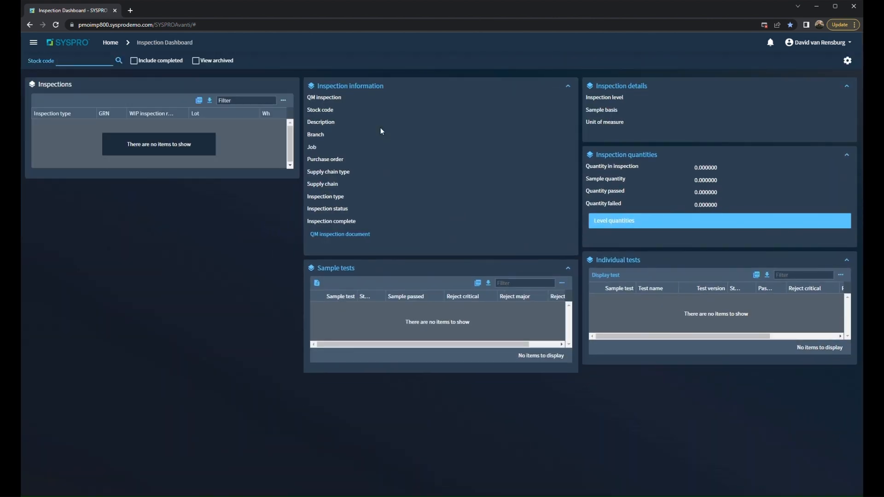
pyautogui.write('Tplank')
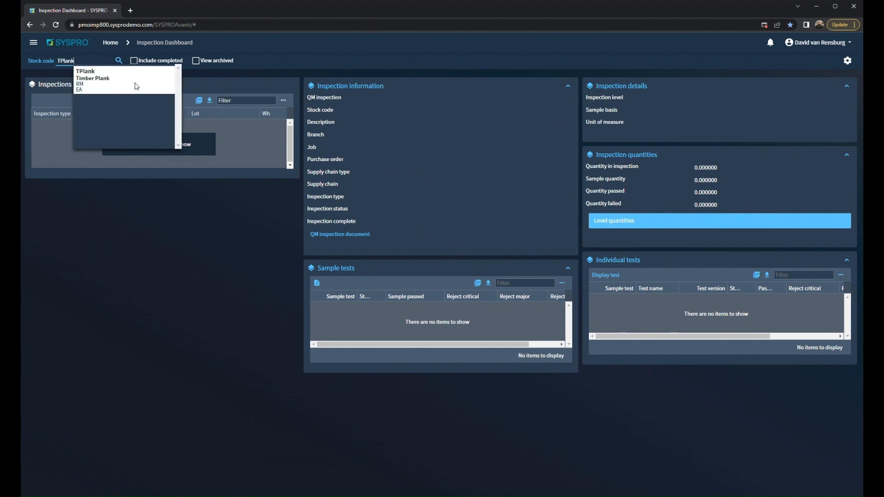
pyautogui.click(134, 82)
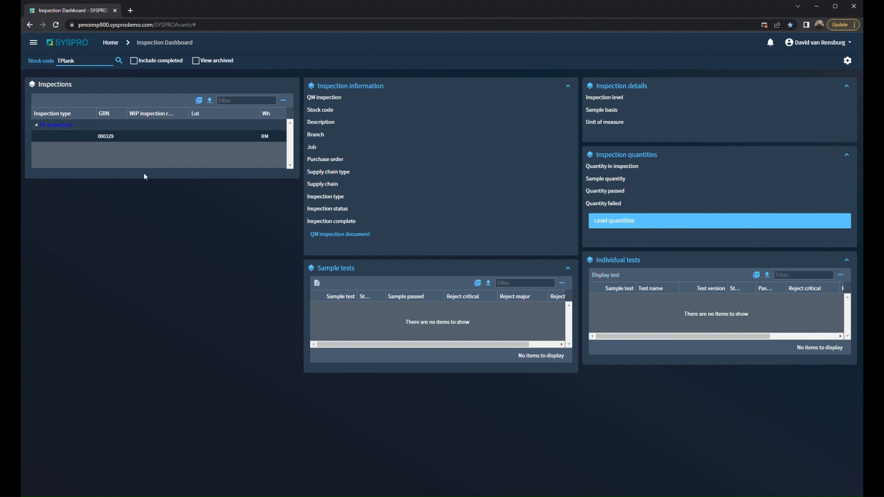
pyautogui.moveTo(146, 184); pyautogui.dragTo(145, 254)
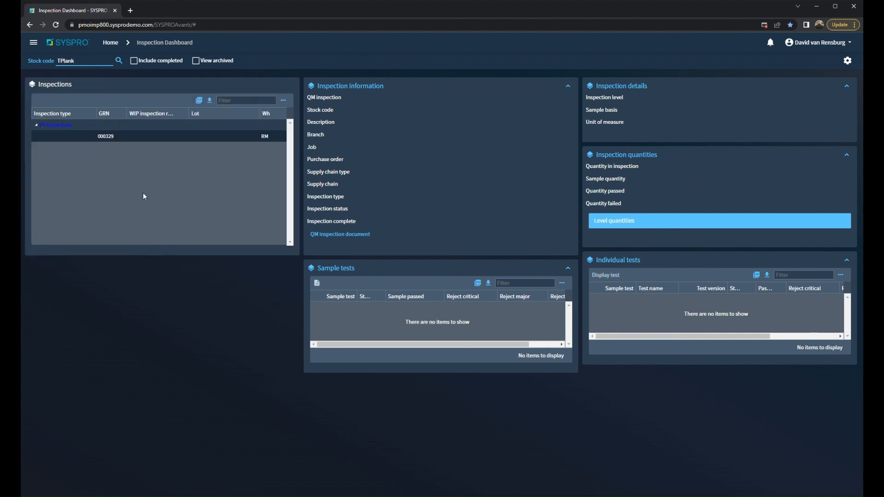
# - Examine inspection 000329 with the sample and individual test lists enlarged, and display the recorded TPlank_SAW test of sample 1
pyautogui.click(151, 137)
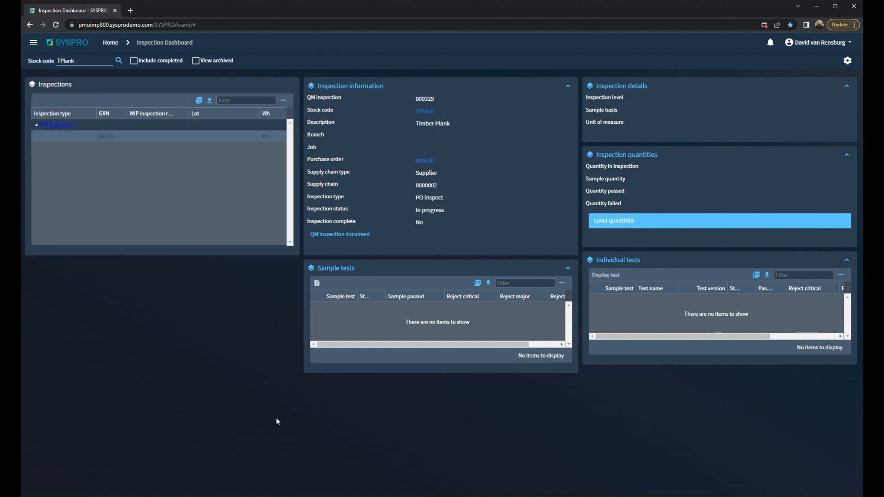
pyautogui.moveTo(502, 379); pyautogui.dragTo(517, 422)
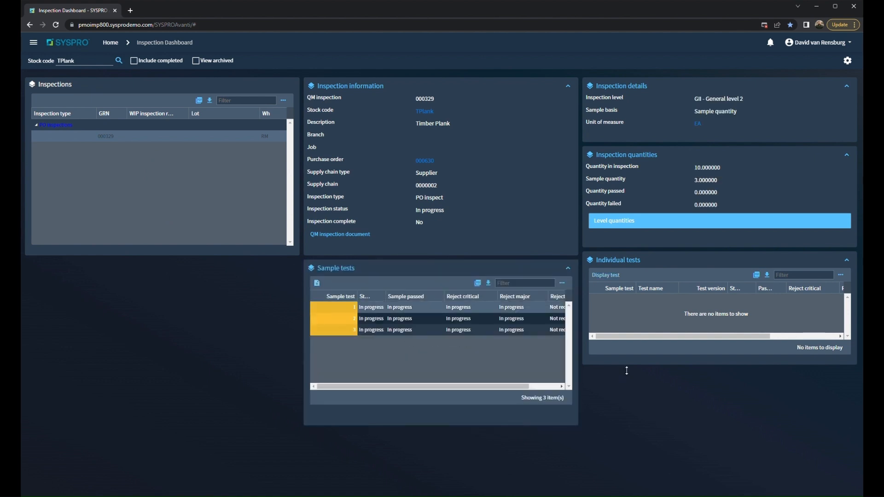
pyautogui.moveTo(626, 381); pyautogui.dragTo(628, 429)
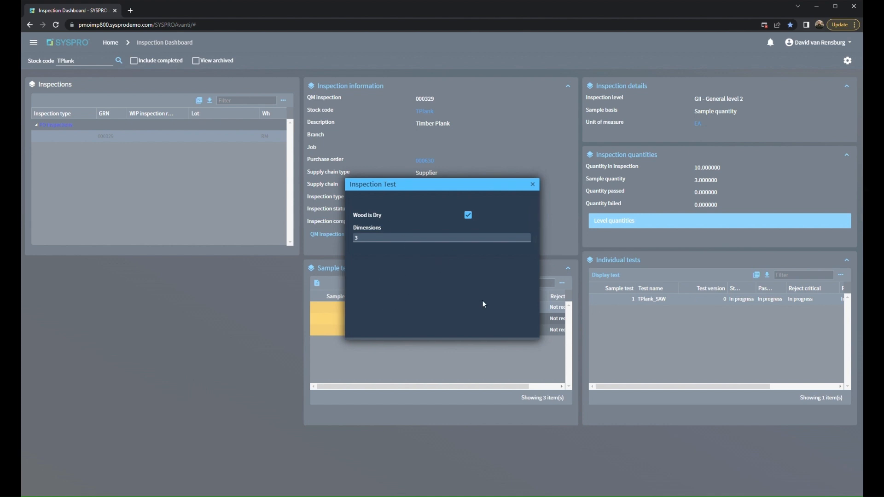
pyautogui.click(533, 186)
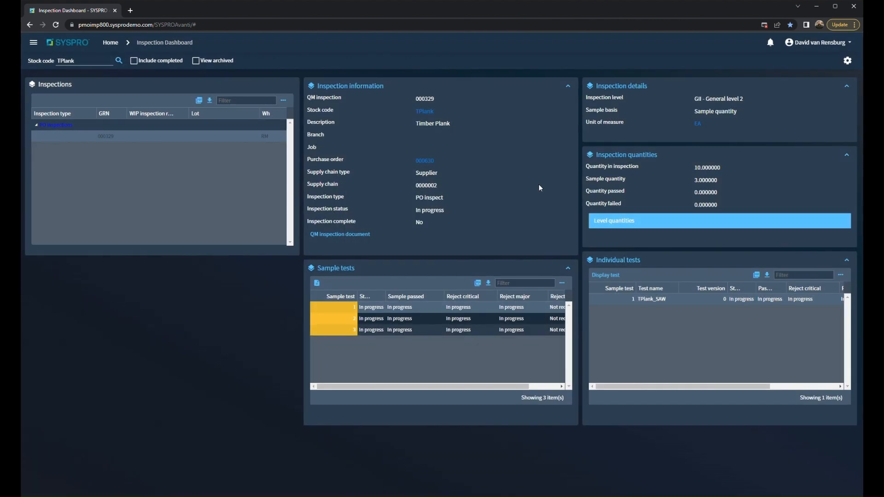
# - Include completed inspections in the list, examine inspection 000328 and display the recorded TPlank_HUD test of sample 1
pyautogui.click(134, 61)
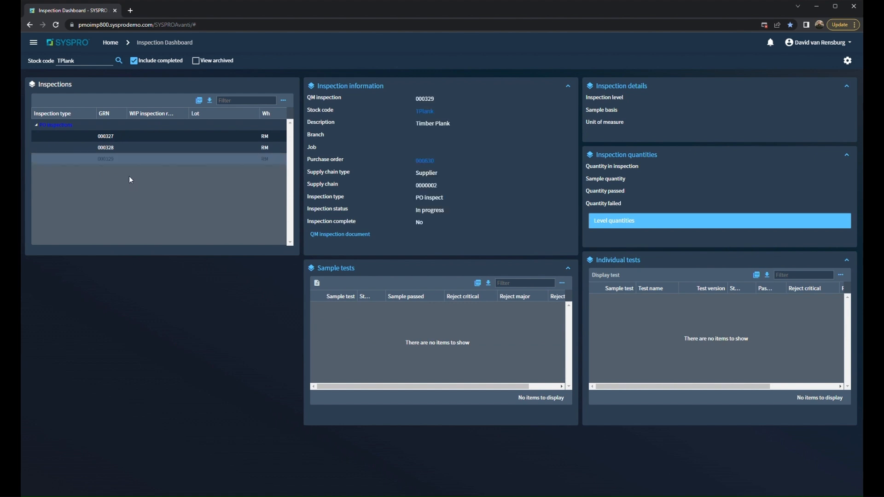
pyautogui.click(125, 147)
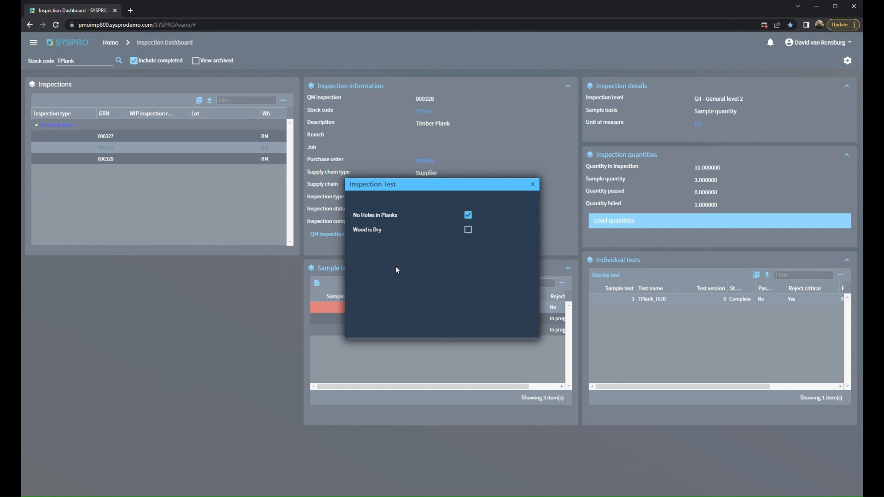
pyautogui.click(533, 185)
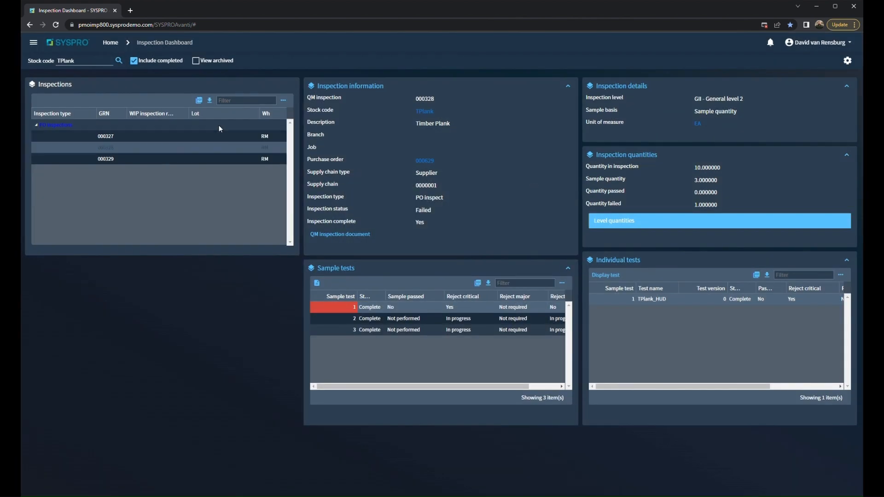
# - Return to the home menu and review the embedded analytics on critical failures, outstanding tests and test ageing
pyautogui.click(114, 45)
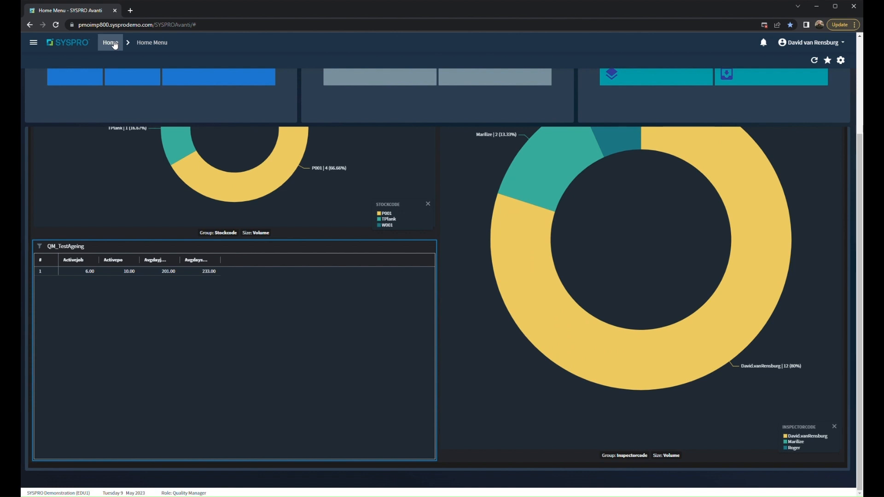
pyautogui.scroll(6, 190, 209)
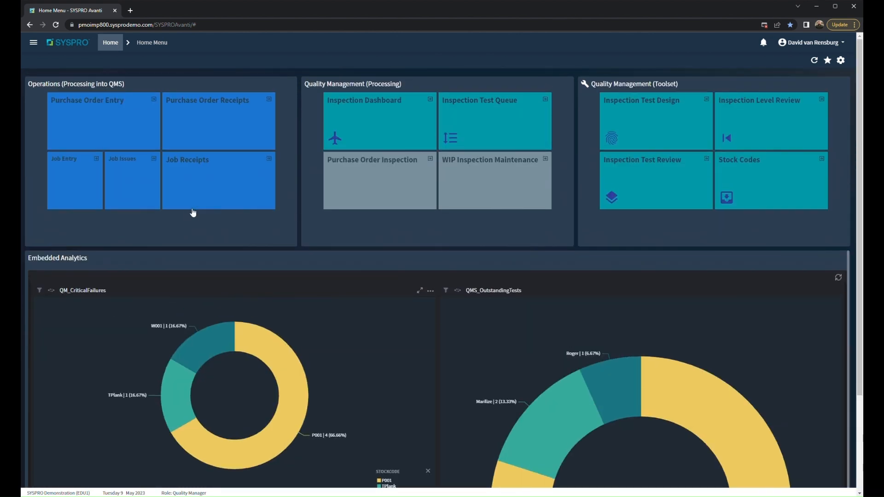